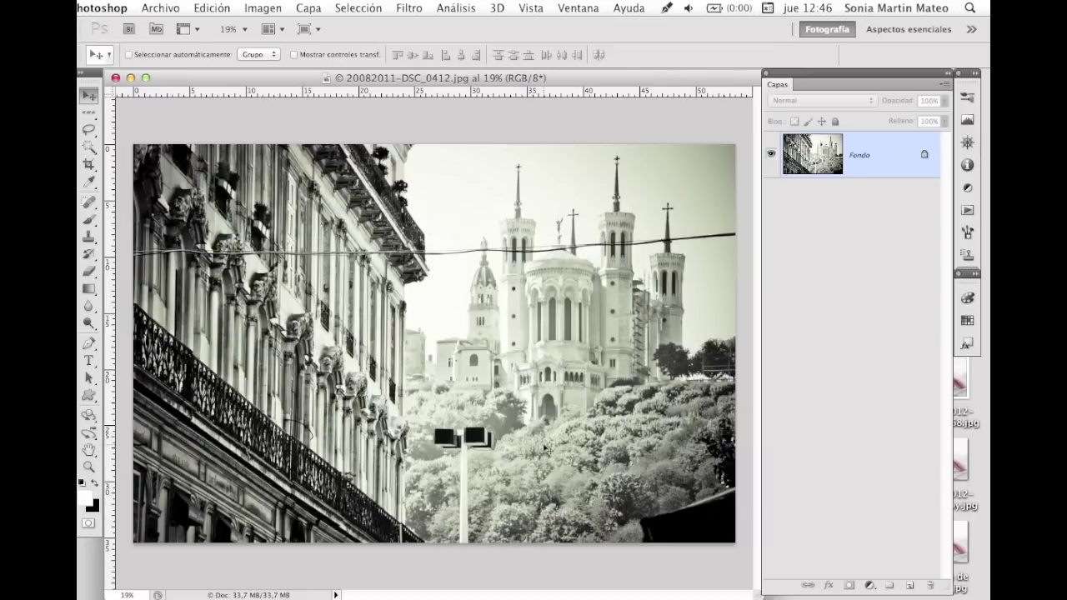
# Step: Select the standard Clone Stamp tool from the stamp tool flyout
pyautogui.click(88, 237)
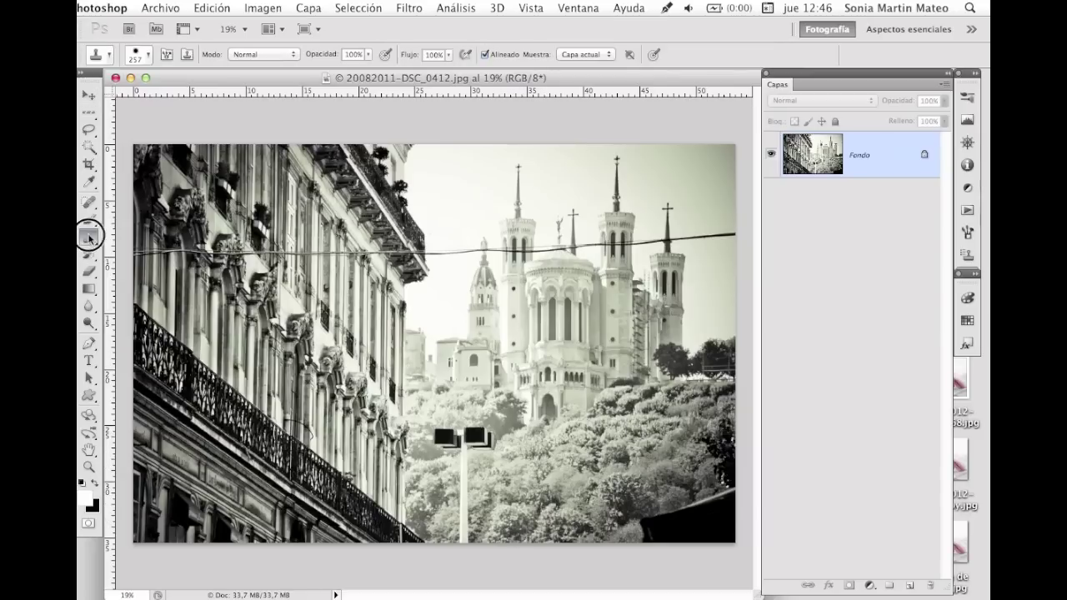
pyautogui.click(90, 241)
pyautogui.moveTo(94, 241); pyautogui.dragTo(174, 238)
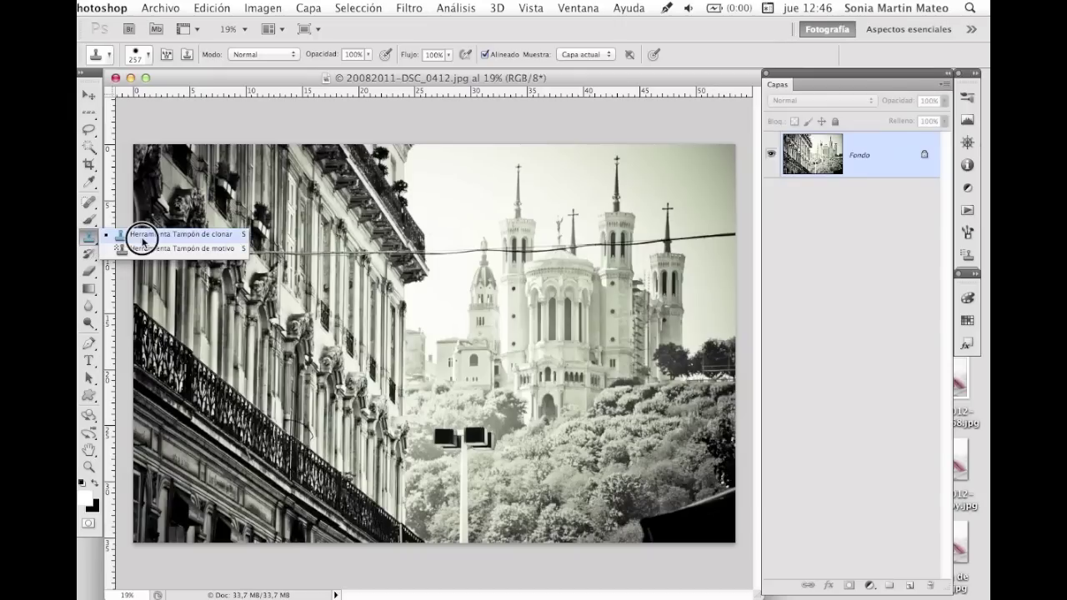
pyautogui.click(174, 238)
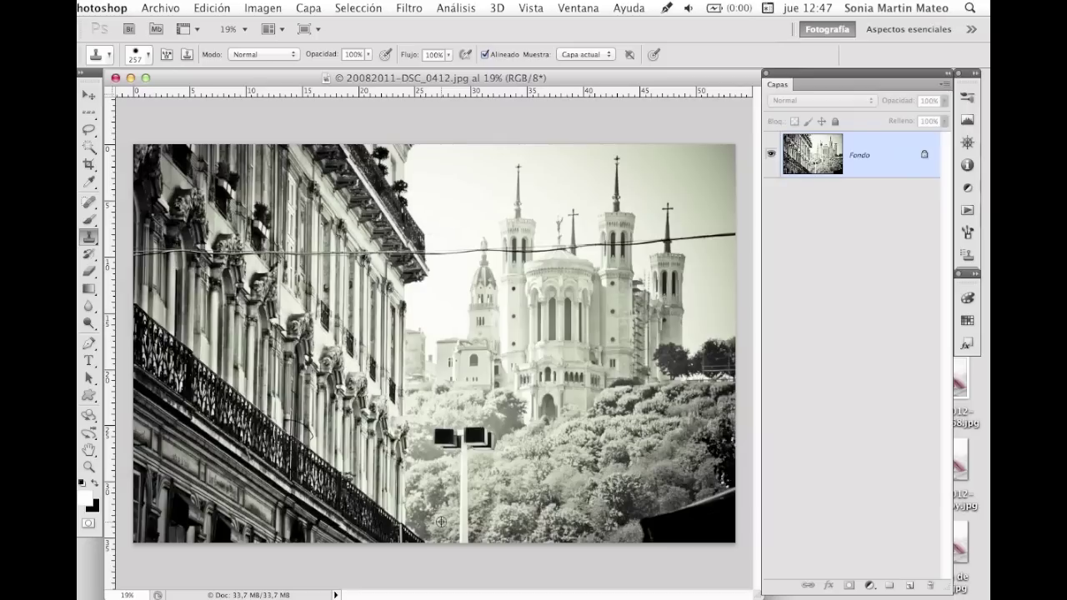
# Step: Clone tree foliage over the base of the lamp post
pyautogui.moveTo(451, 525); pyautogui.dragTo(465, 532)
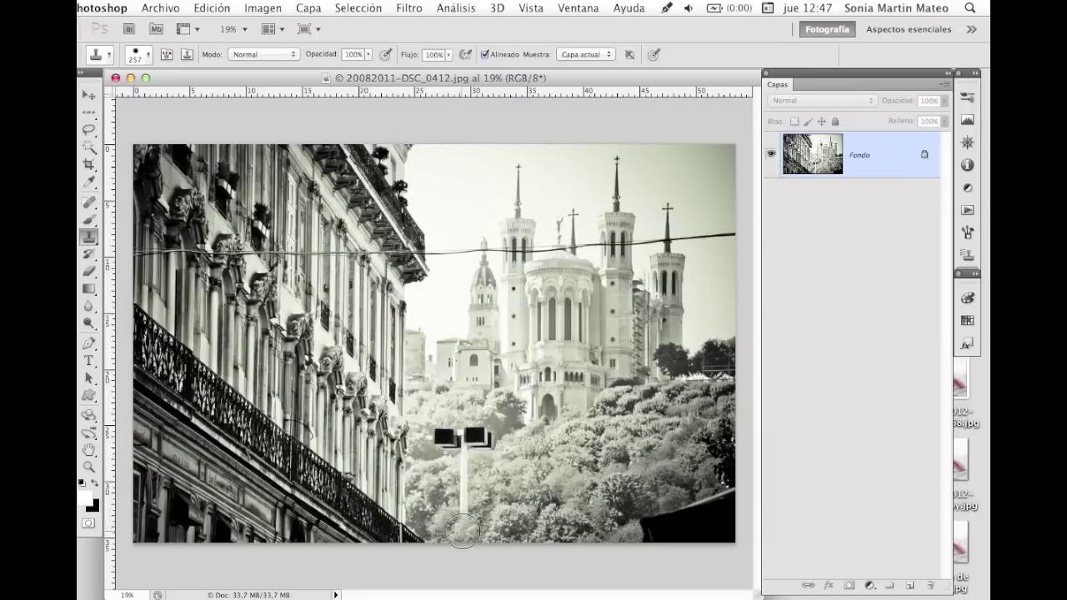
pyautogui.moveTo(465, 531); pyautogui.dragTo(464, 513)
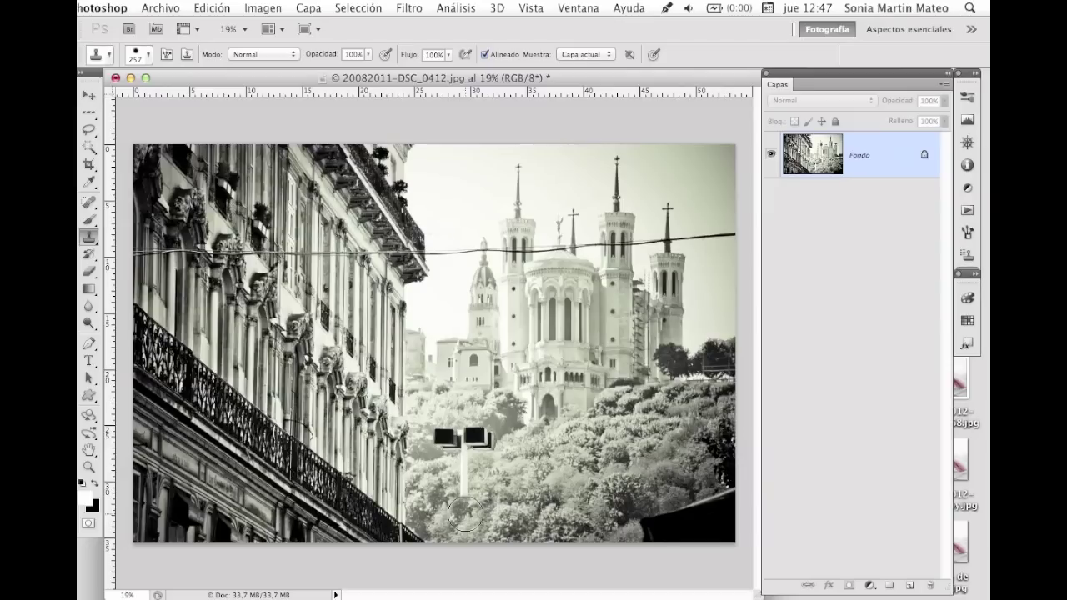
pyautogui.moveTo(465, 515); pyautogui.dragTo(465, 492)
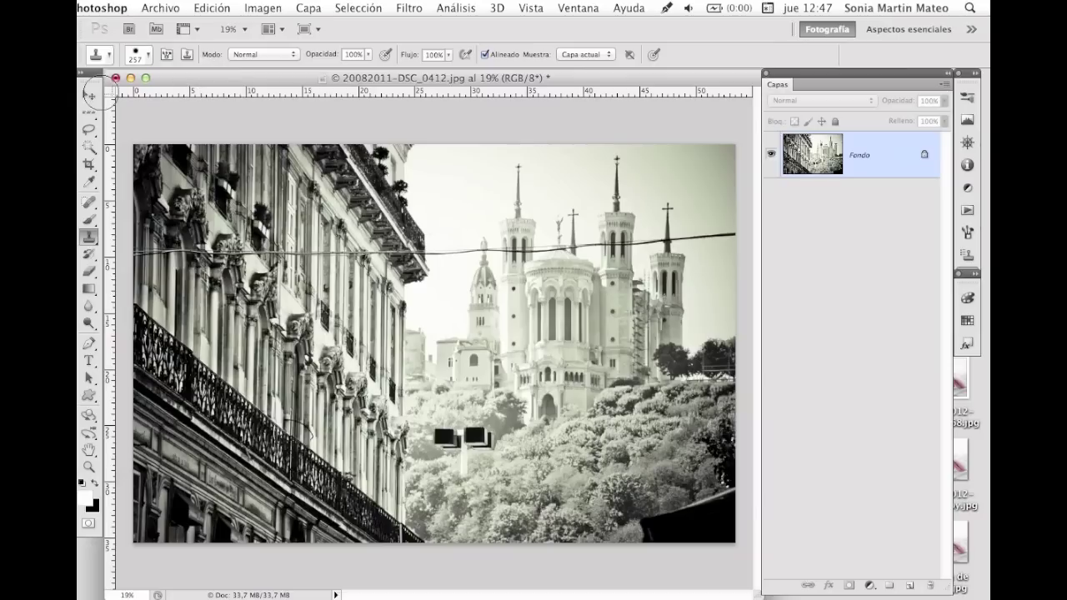
# Step: Switch to the Move tool and revert to the original file snapshot in History
pyautogui.click(89, 95)
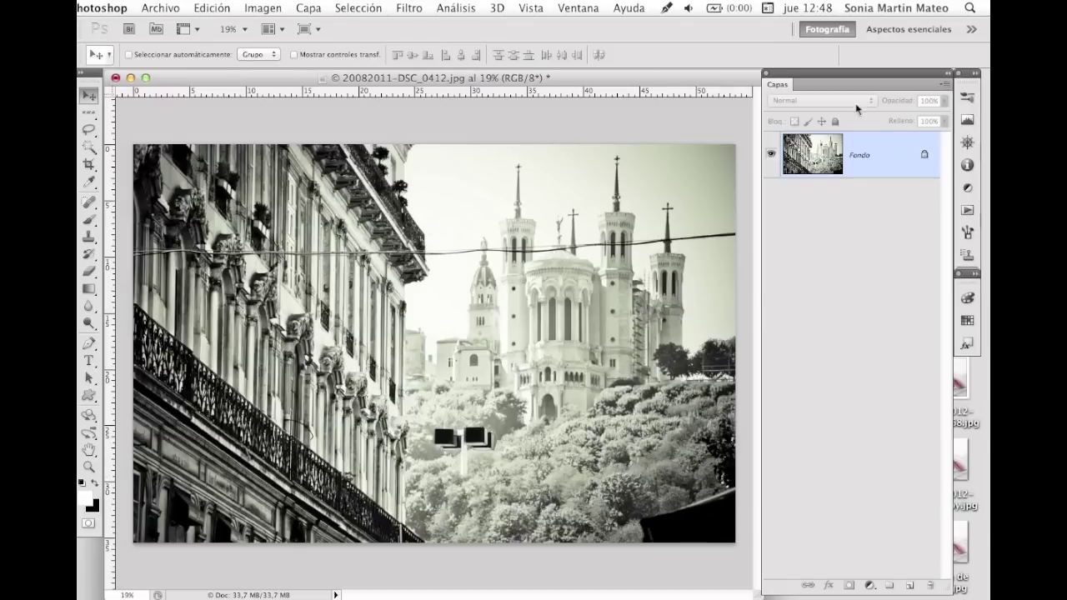
pyautogui.click(967, 119)
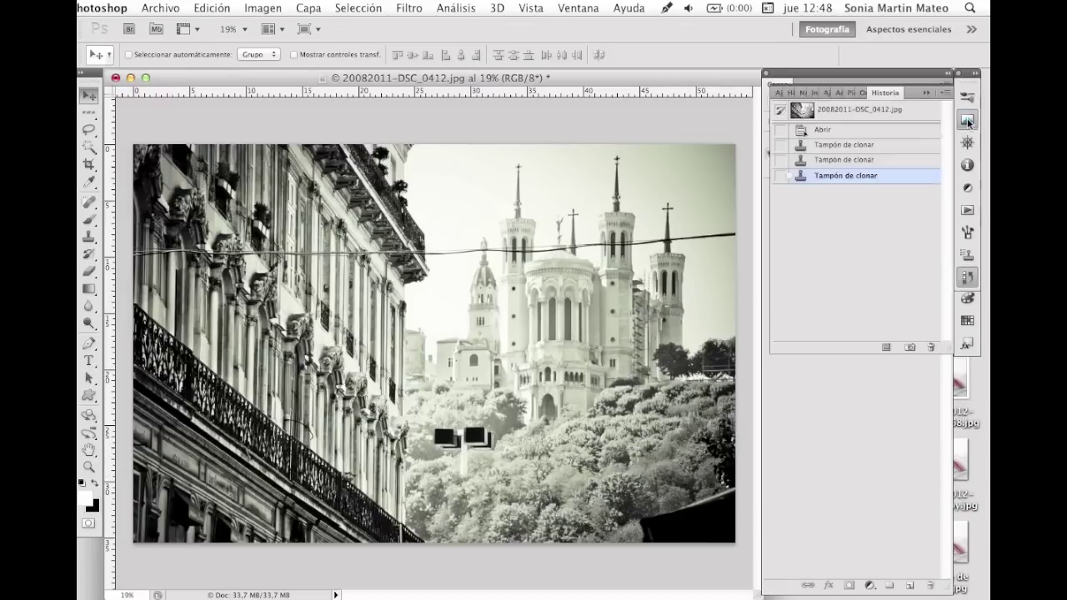
pyautogui.click(901, 93)
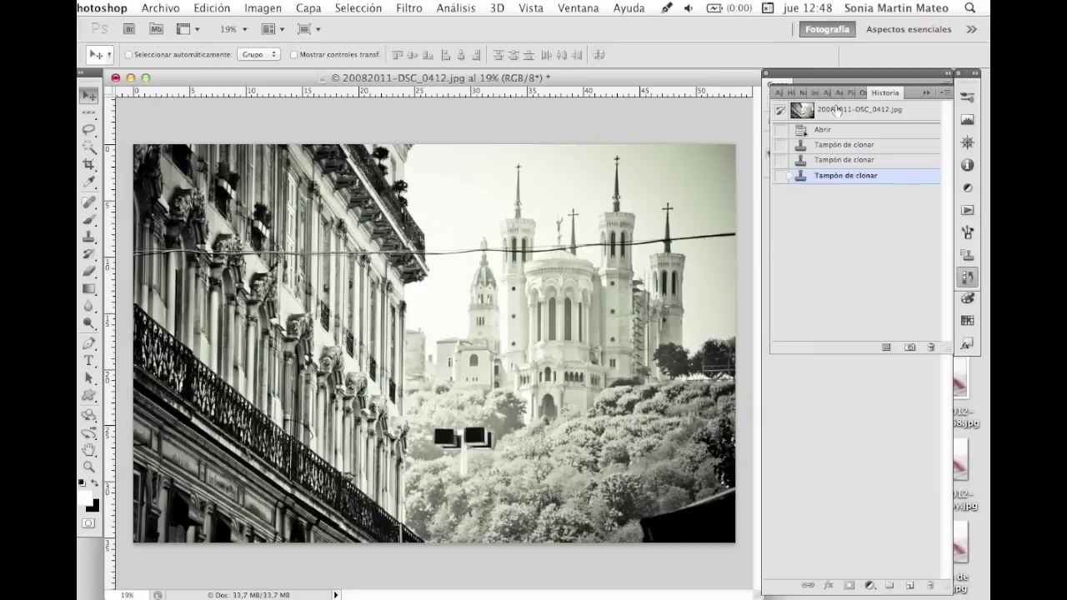
pyautogui.click(838, 111)
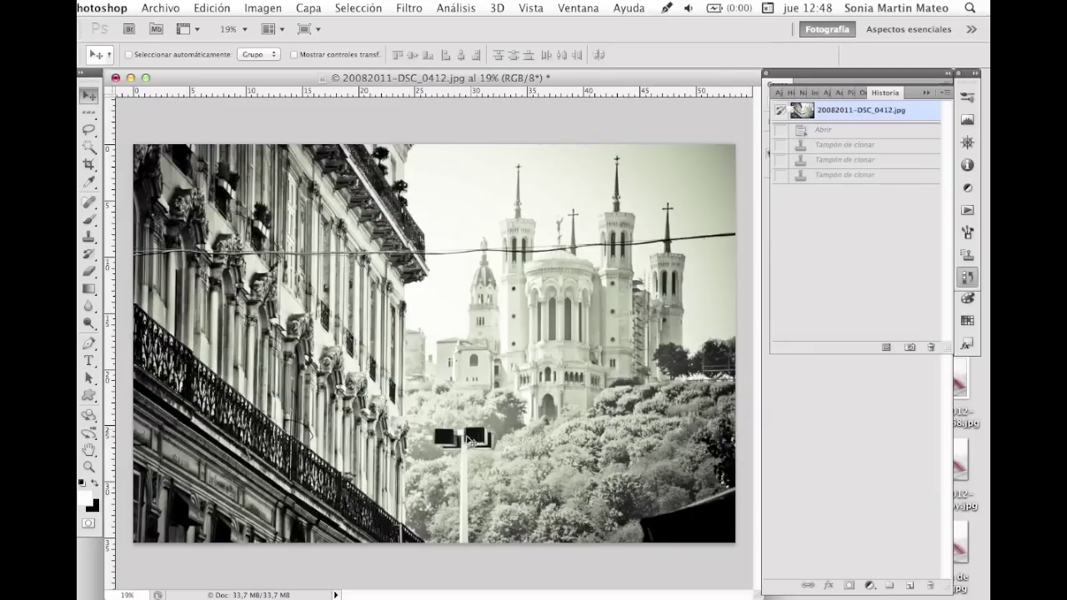
pyautogui.click(927, 93)
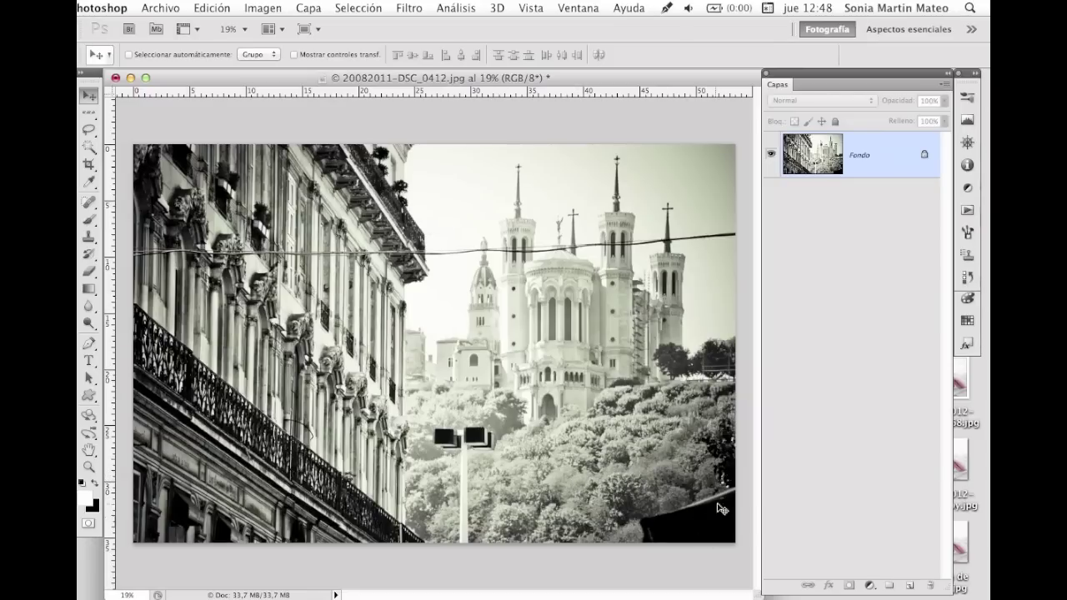
# Step: Select the dark lower-right corner object with the Magnetic Lasso
pyautogui.click(89, 129)
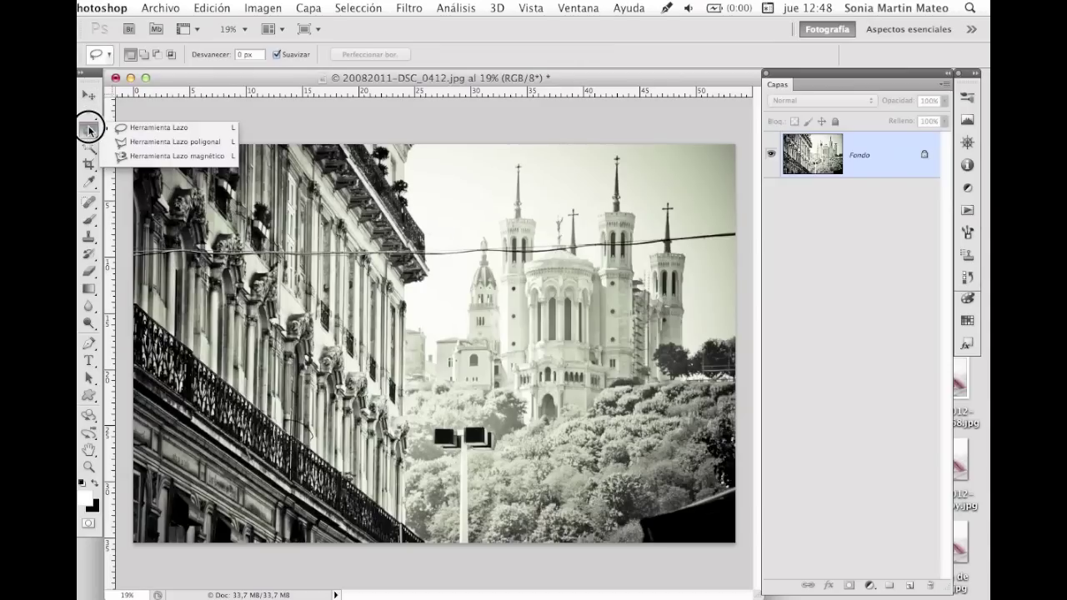
pyautogui.click(154, 127)
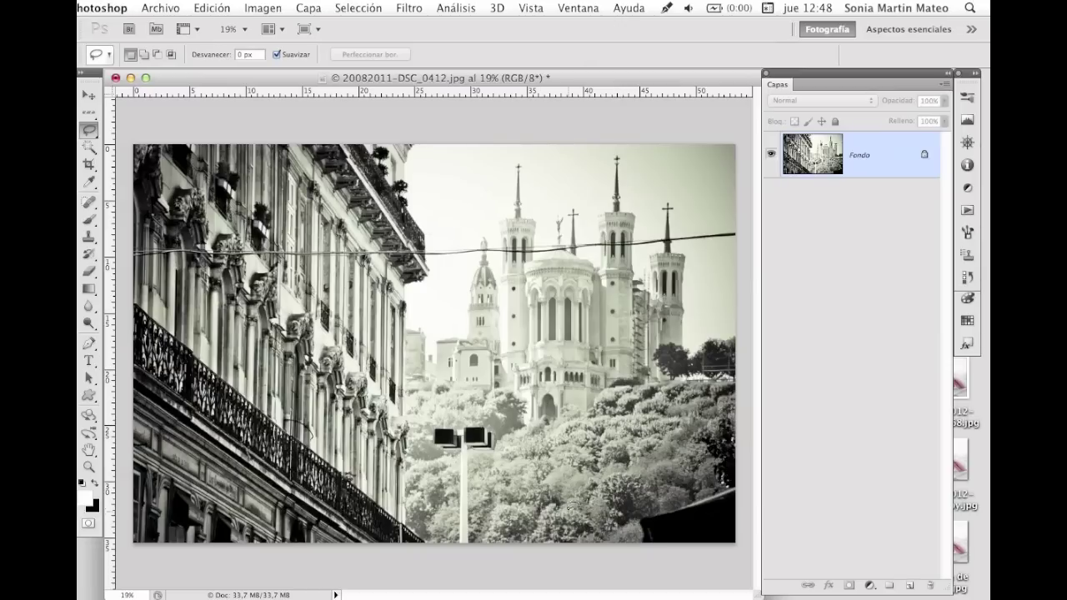
pyautogui.click(731, 482)
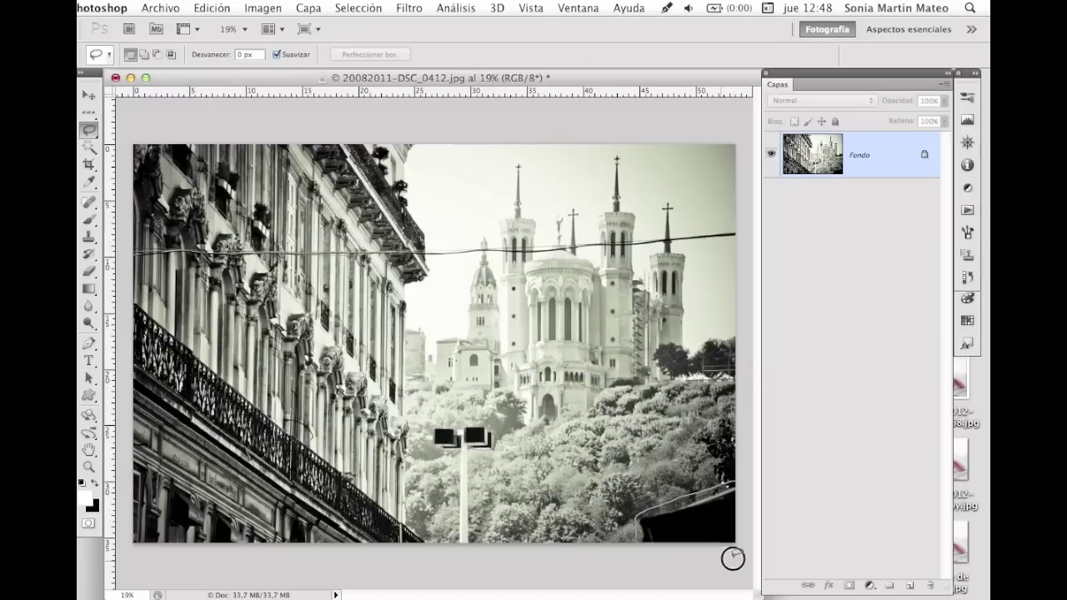
pyautogui.click(733, 481)
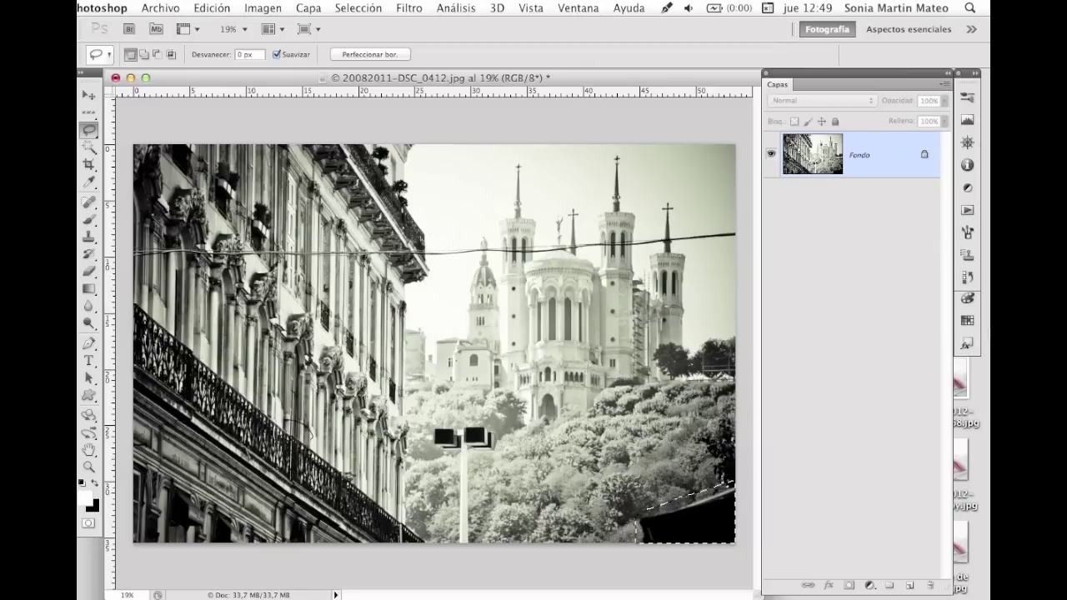
# Step: Fill the selection using Según el contenido (content-aware), then deselect
pyautogui.hotkey('shift', 'BackSpace')
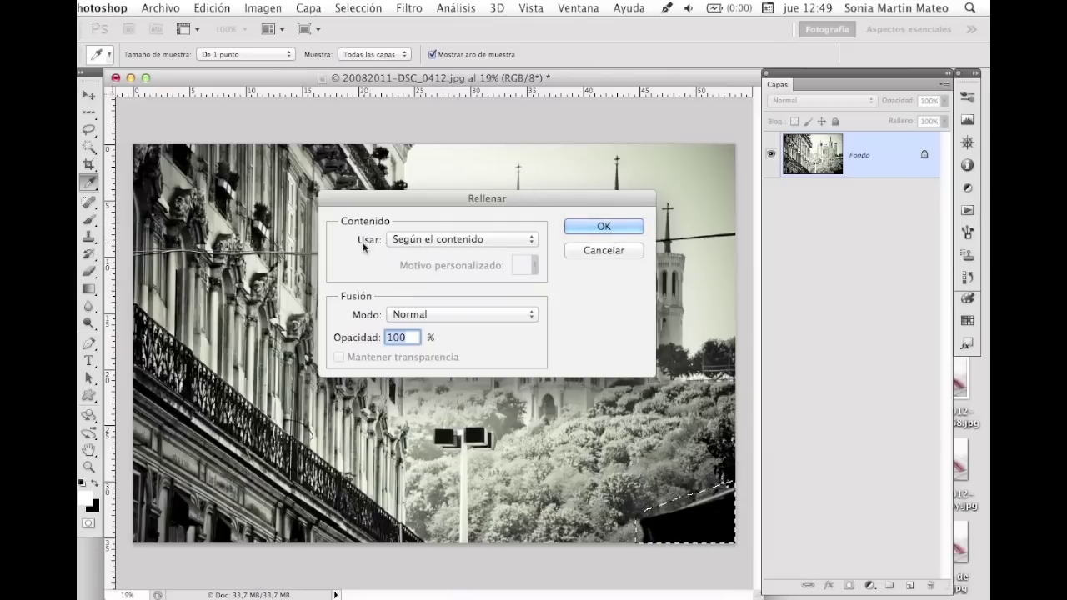
pyautogui.click(535, 243)
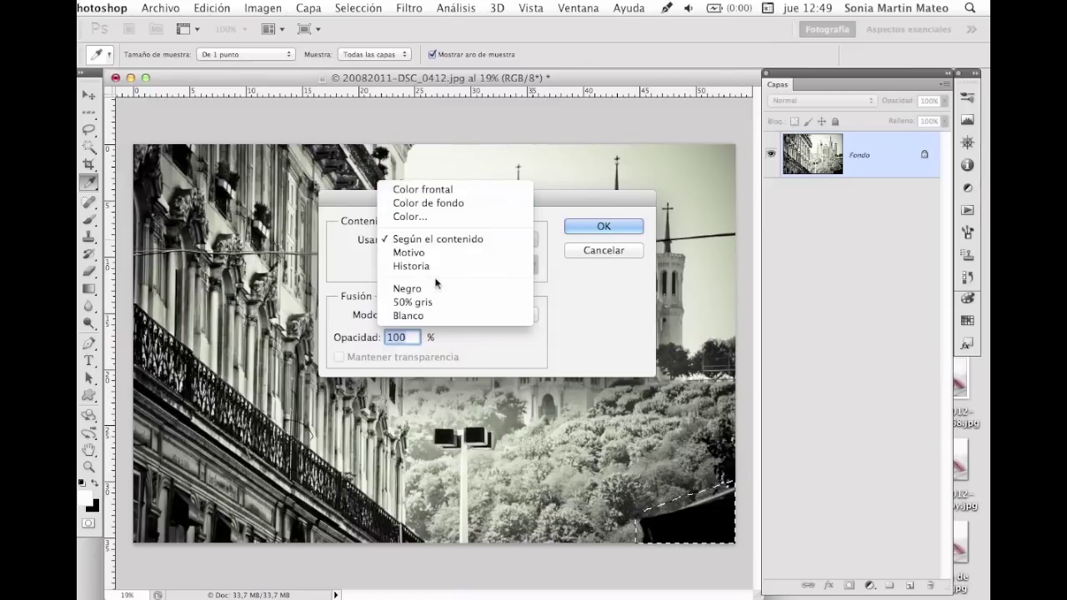
pyautogui.click(458, 240)
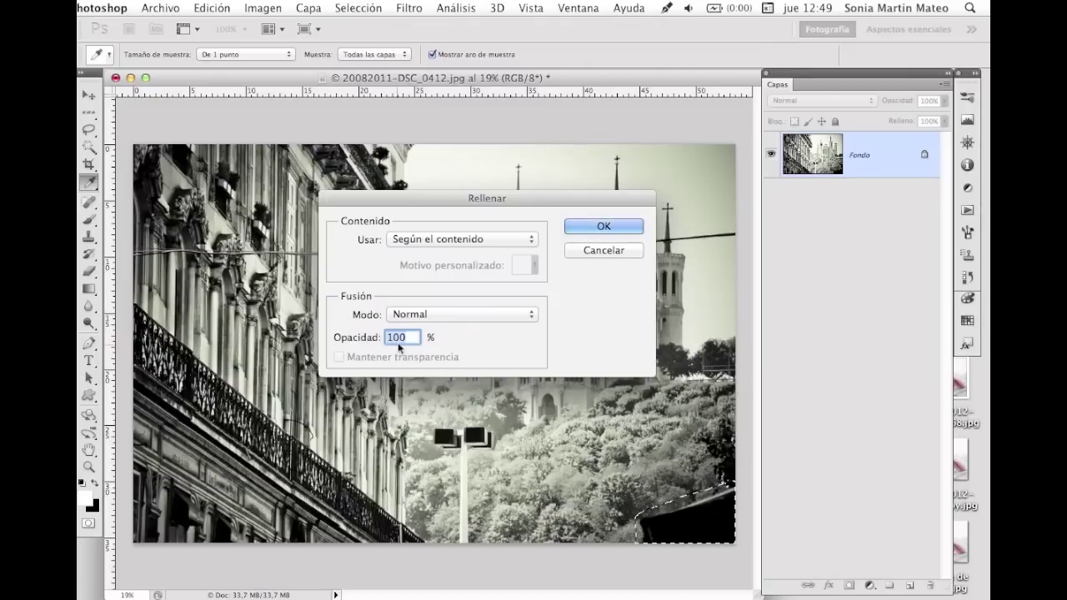
pyautogui.click(602, 225)
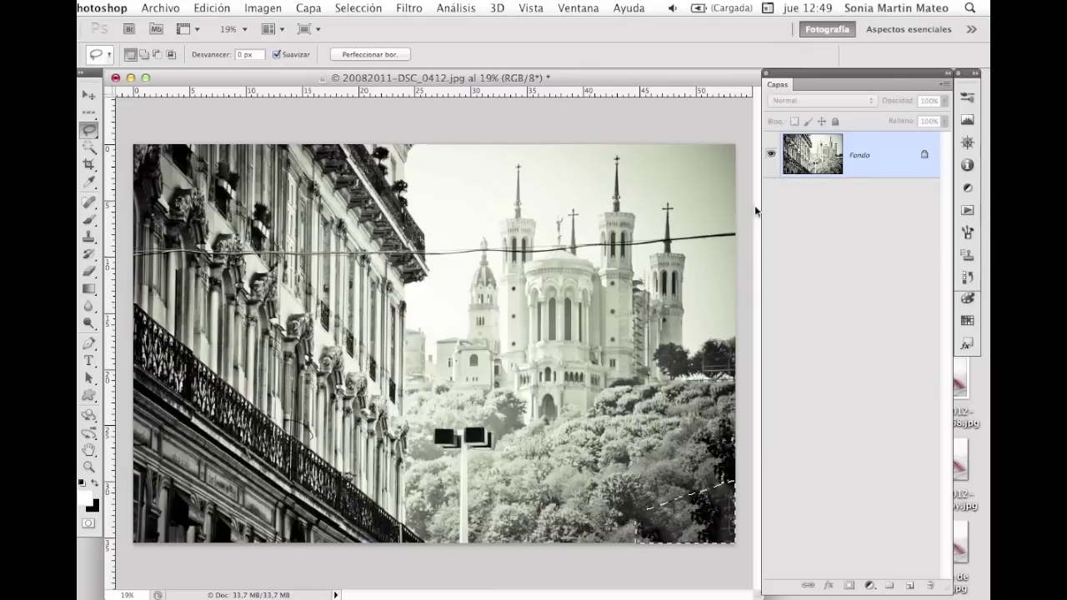
pyautogui.click(358, 9)
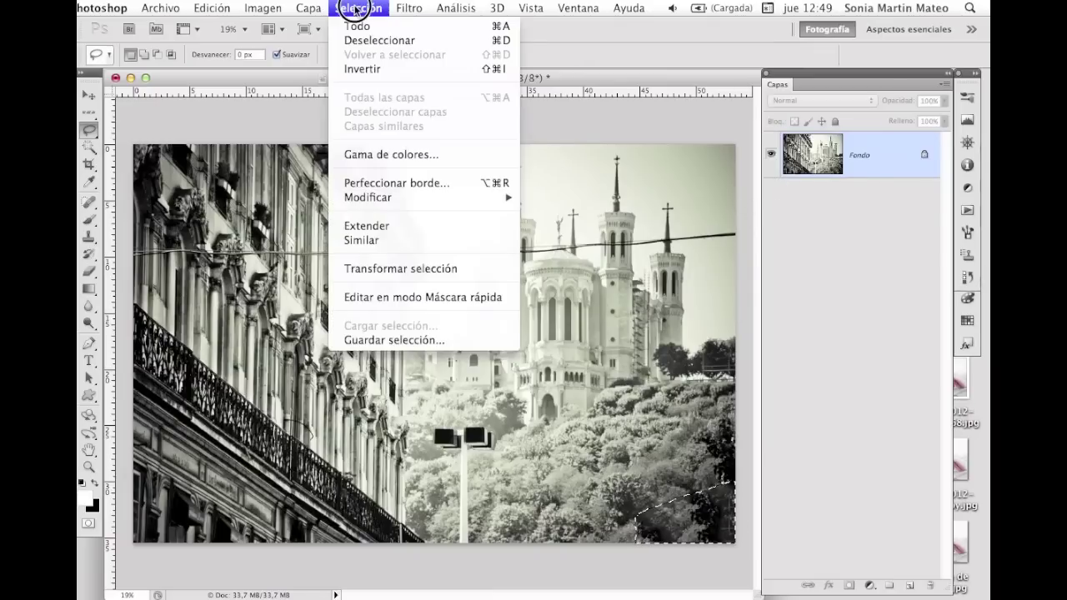
pyautogui.click(360, 40)
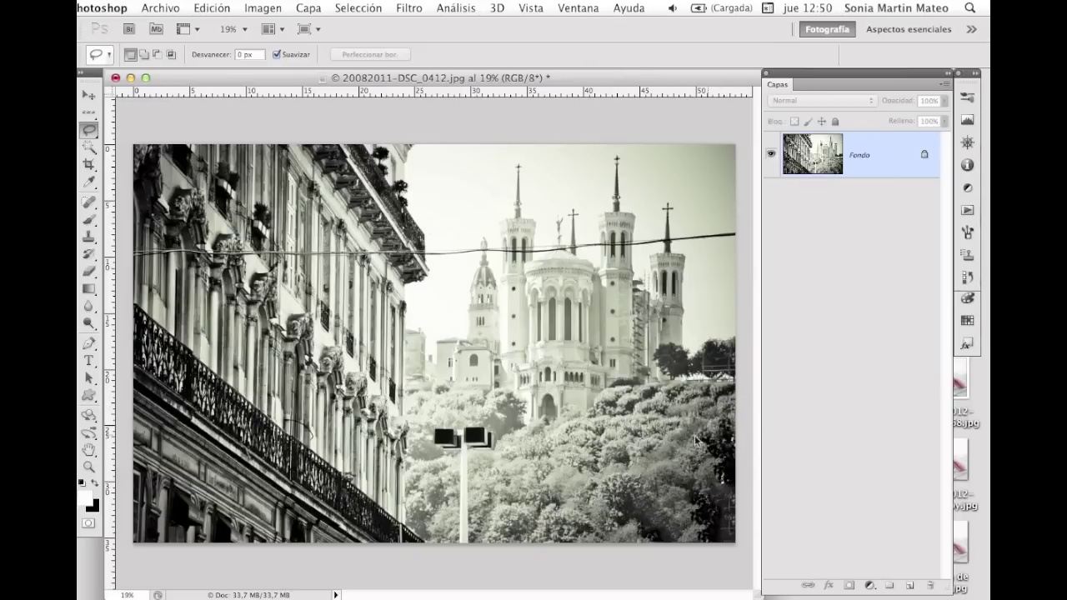
# Step: Select the lamp post, content-aware fill it with foliage, and deselect
pyautogui.moveTo(477, 538)
pyautogui.mouseDown()
pyautogui.moveTo(477, 447)
pyautogui.moveTo(497, 448)
pyautogui.moveTo(498, 427)
pyautogui.moveTo(431, 426)
pyautogui.moveTo(431, 445)
pyautogui.moveTo(448, 460)
pyautogui.moveTo(459, 551)
pyautogui.moveTo(472, 541)
pyautogui.mouseUp()
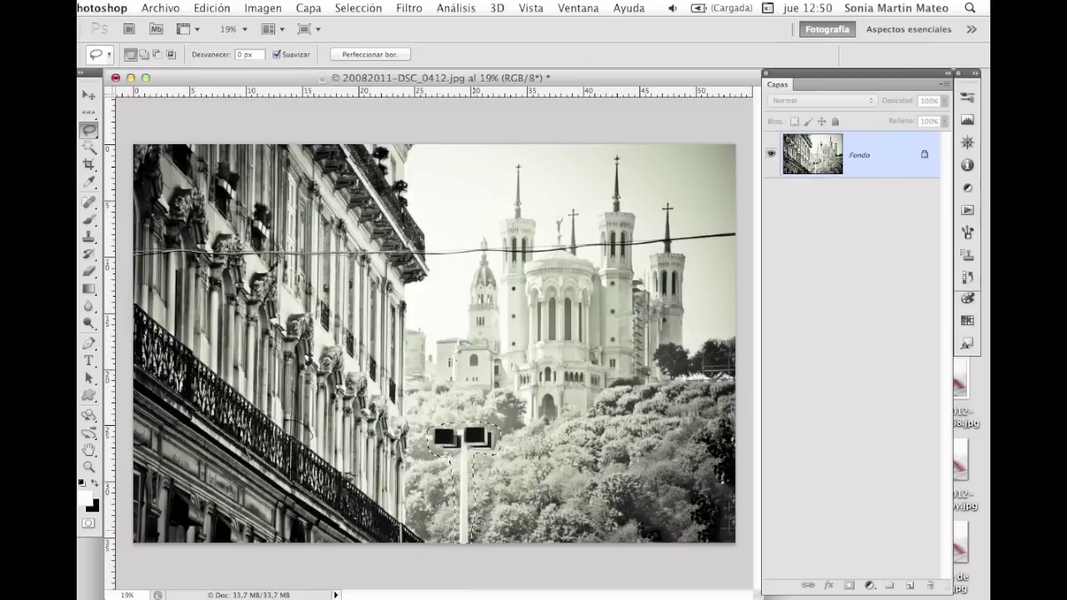
pyautogui.hotkey('shift', 'BackSpace')
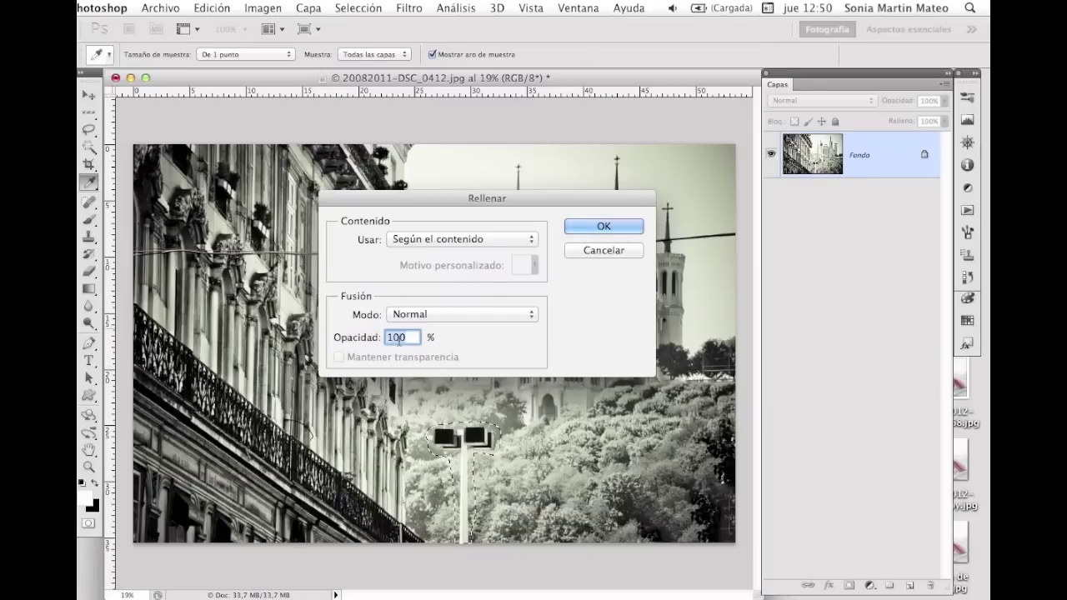
pyautogui.click(596, 228)
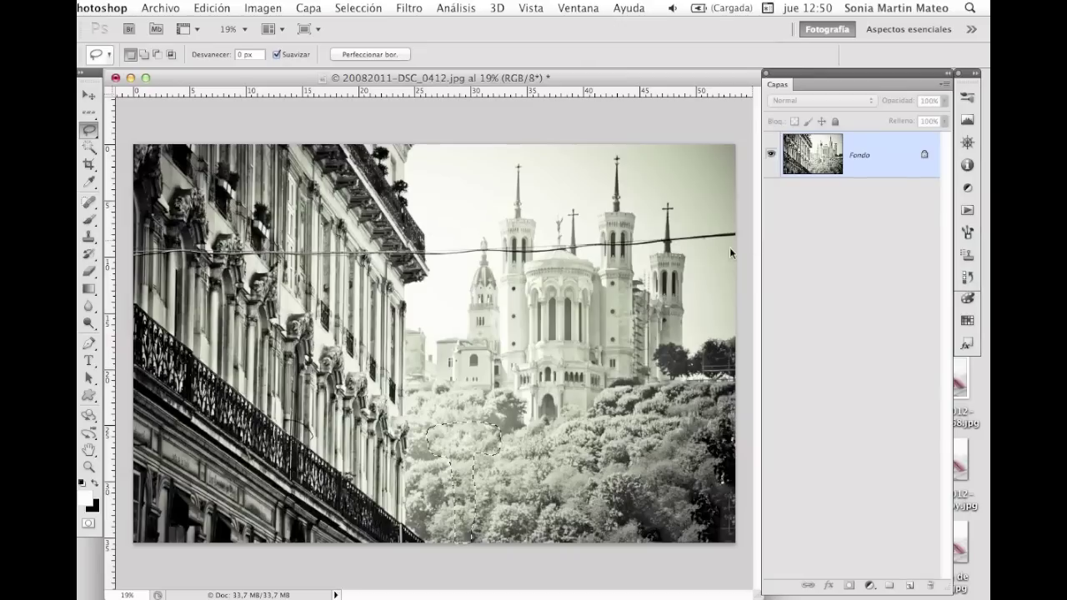
pyautogui.click(357, 10)
pyautogui.click(366, 40)
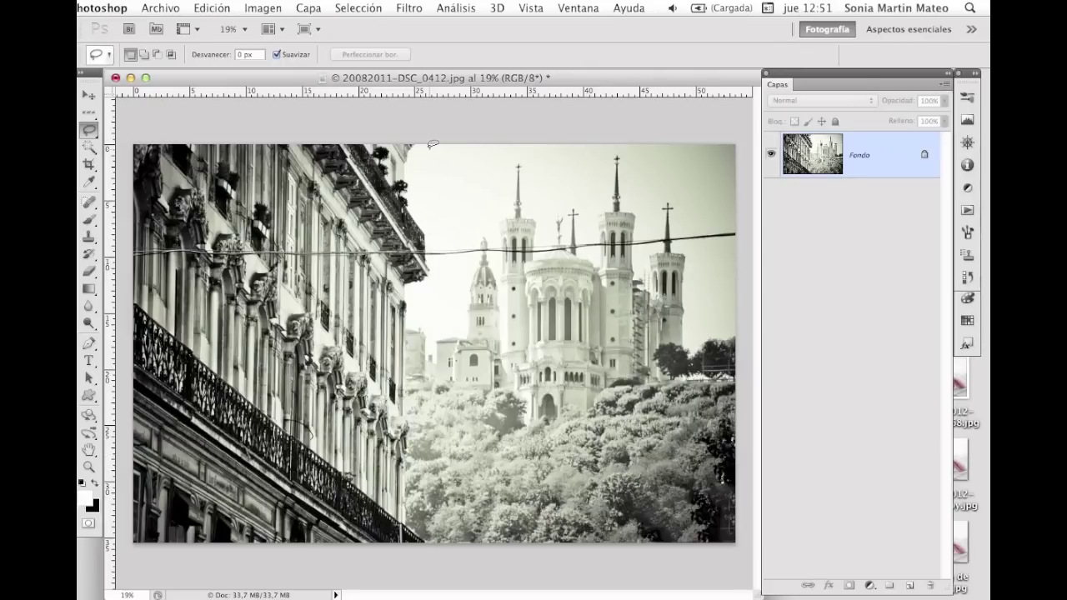
# Step: Choose the Spot Healing Brush and set its Tamaño to 167 px
pyautogui.click(89, 202)
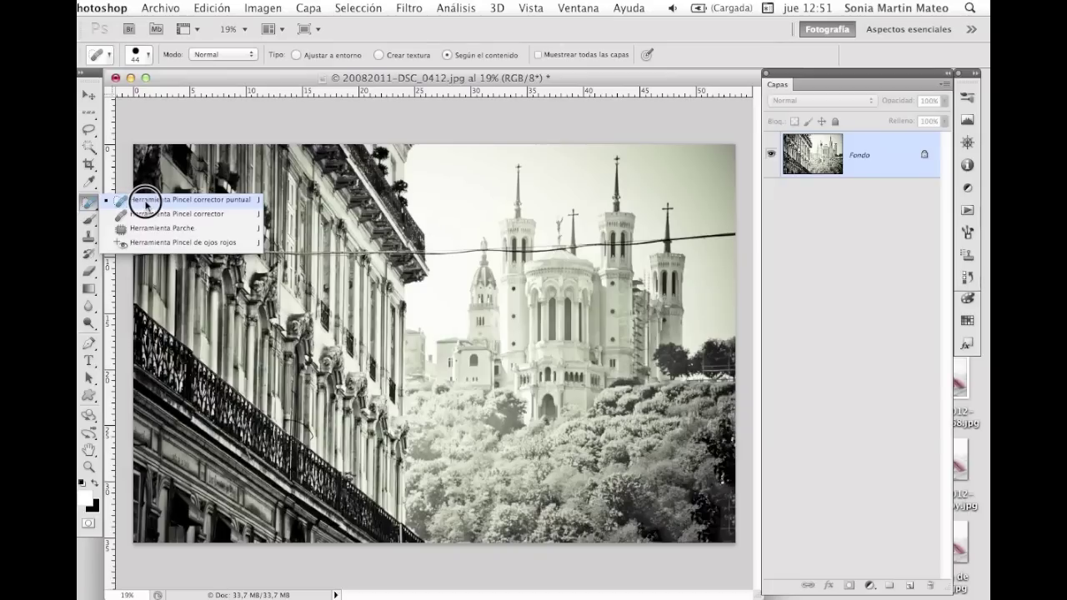
pyautogui.click(146, 201)
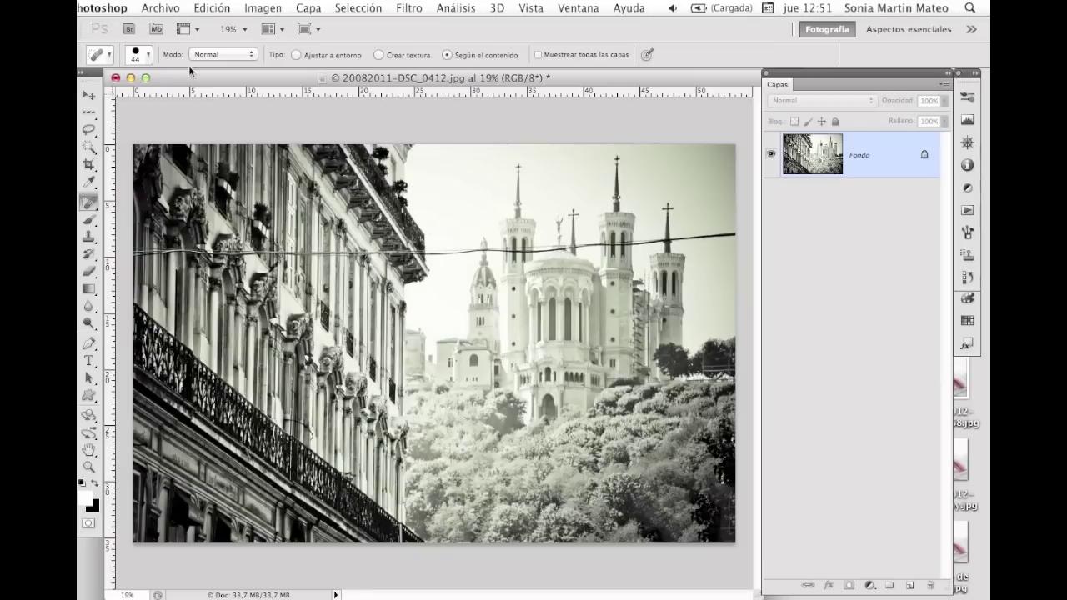
pyautogui.click(147, 55)
pyautogui.moveTo(134, 98); pyautogui.dragTo(191, 97)
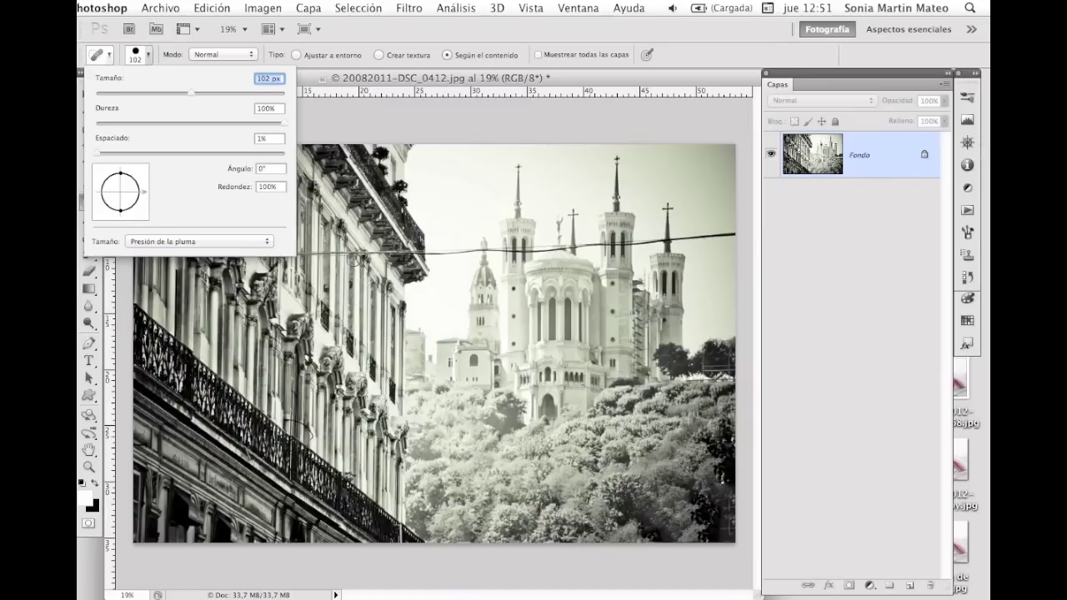
pyautogui.moveTo(191, 98); pyautogui.dragTo(222, 98)
pyautogui.click(359, 123)
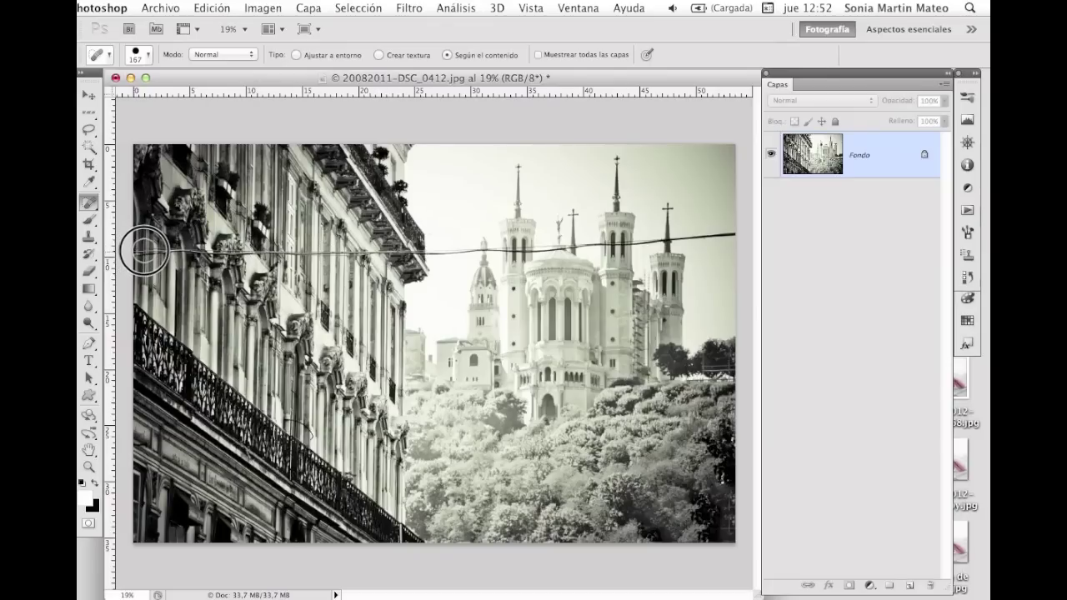
# Step: Heal away the overhead wire across the building facade
pyautogui.moveTo(154, 250); pyautogui.dragTo(282, 252)
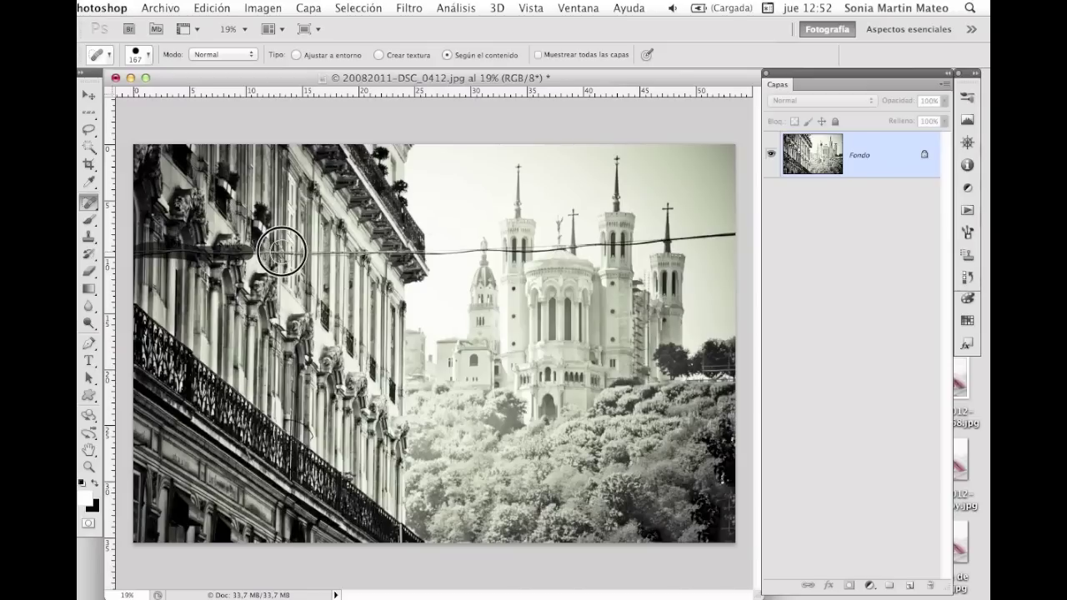
pyautogui.moveTo(282, 252); pyautogui.dragTo(326, 253)
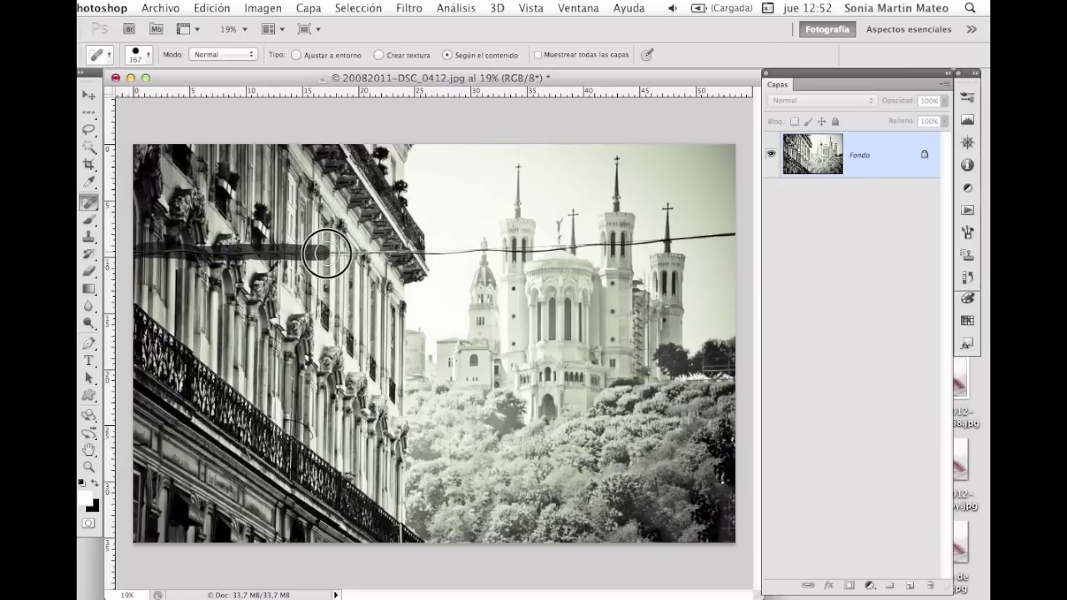
pyautogui.moveTo(326, 253); pyautogui.dragTo(471, 250)
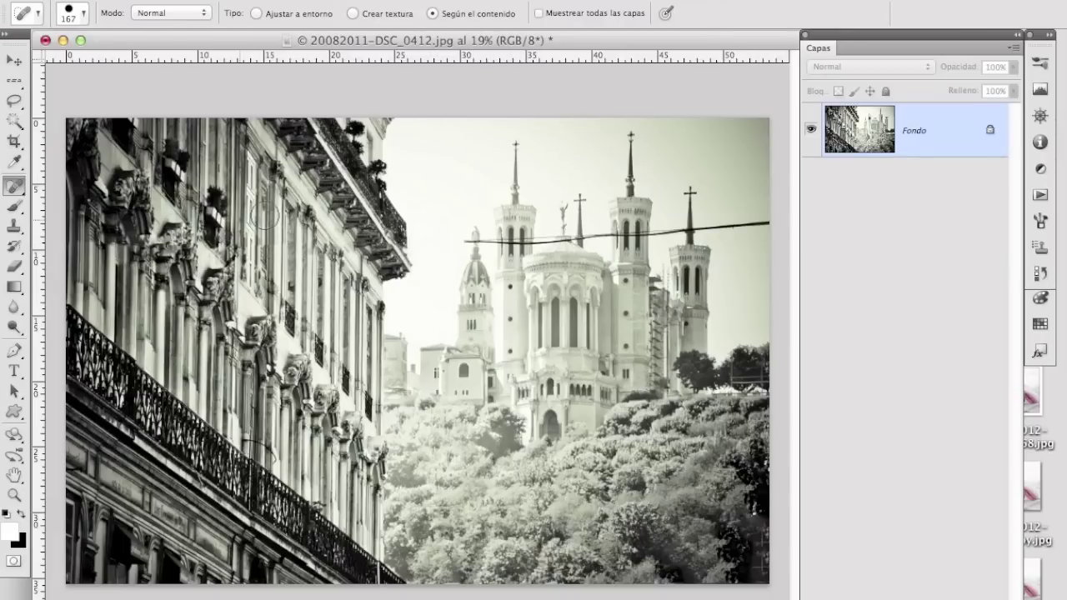
# Step: Heal the wire's right end at the image edge, redoing one stroke
pyautogui.moveTo(776, 221); pyautogui.dragTo(690, 226)
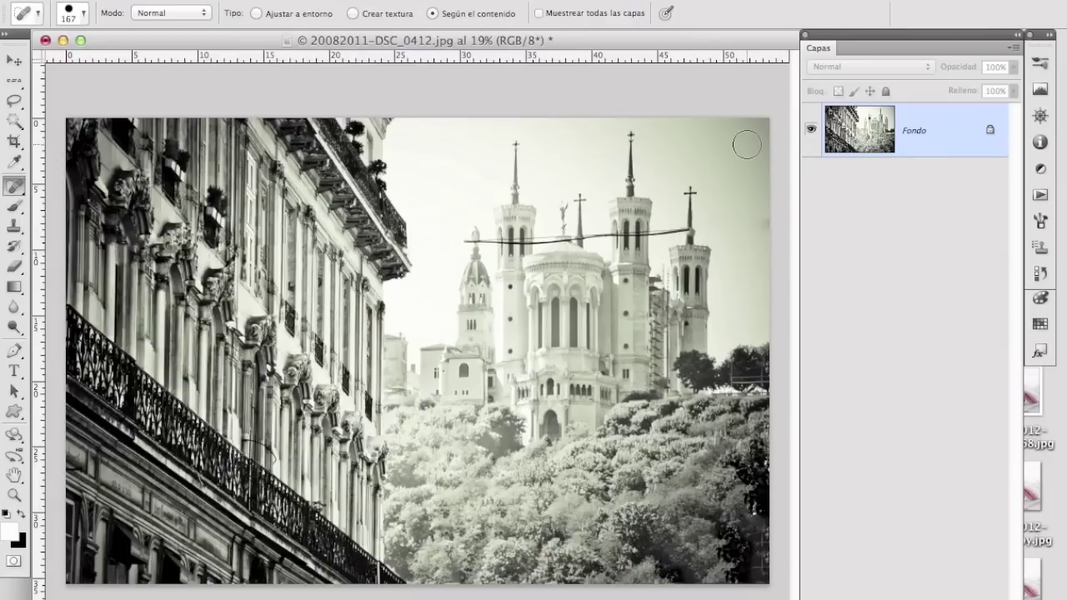
pyautogui.hotkey('ctrl', 'z')
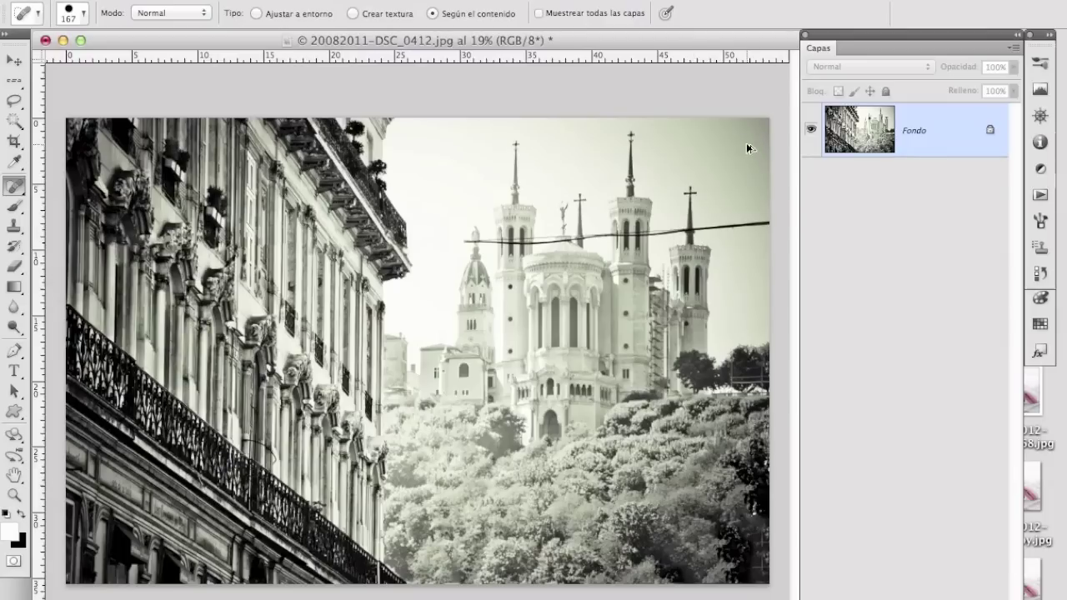
pyautogui.click(776, 223)
pyautogui.moveTo(775, 222); pyautogui.dragTo(711, 222)
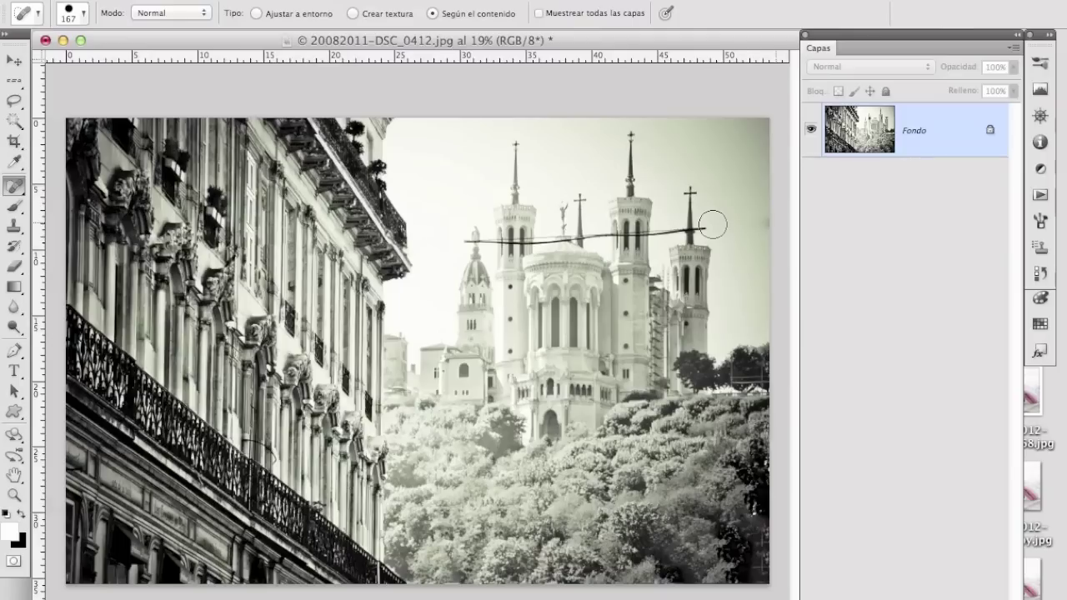
pyautogui.moveTo(767, 227); pyautogui.dragTo(767, 228)
# Step: Zoom to 41.7% on the cathedral towers and pan to center the wire
pyautogui.click(14, 495)
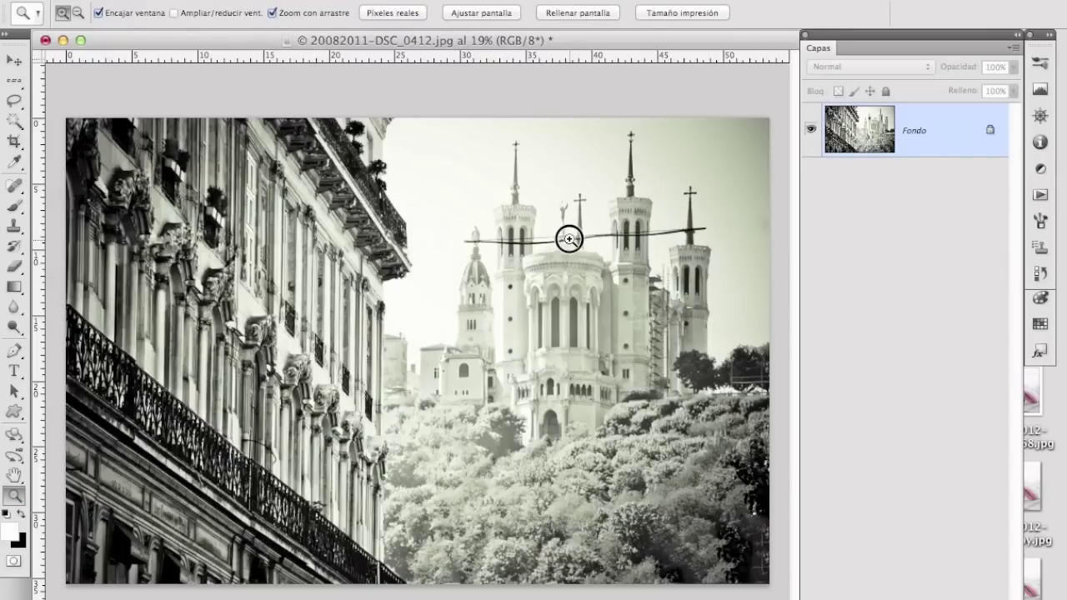
pyautogui.click(570, 240)
pyautogui.moveTo(569, 240); pyautogui.dragTo(572, 235)
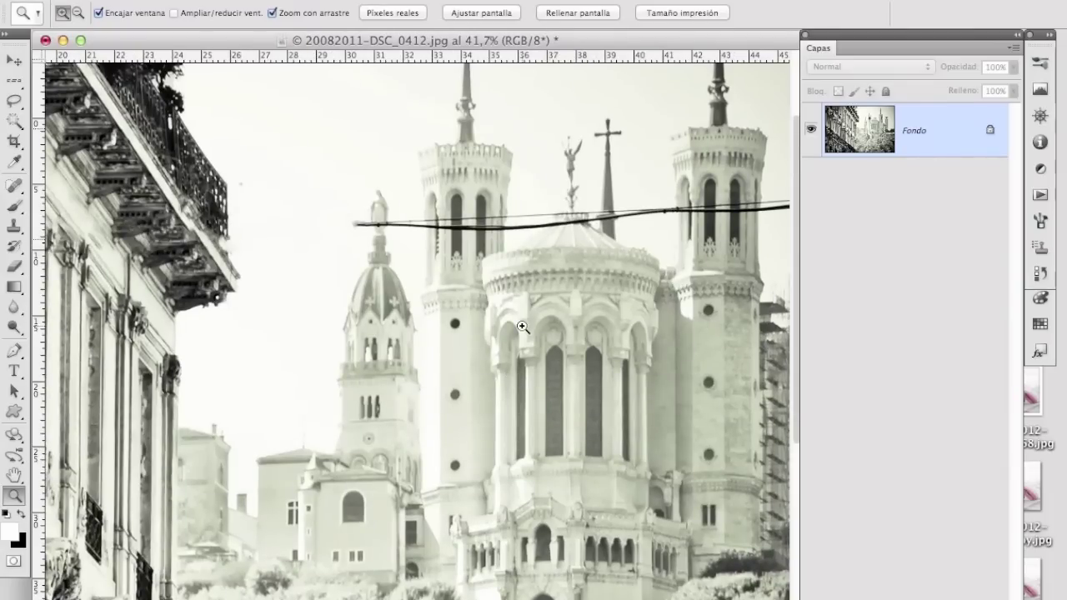
pyautogui.press('h')
pyautogui.moveTo(547, 261); pyautogui.dragTo(403, 297)
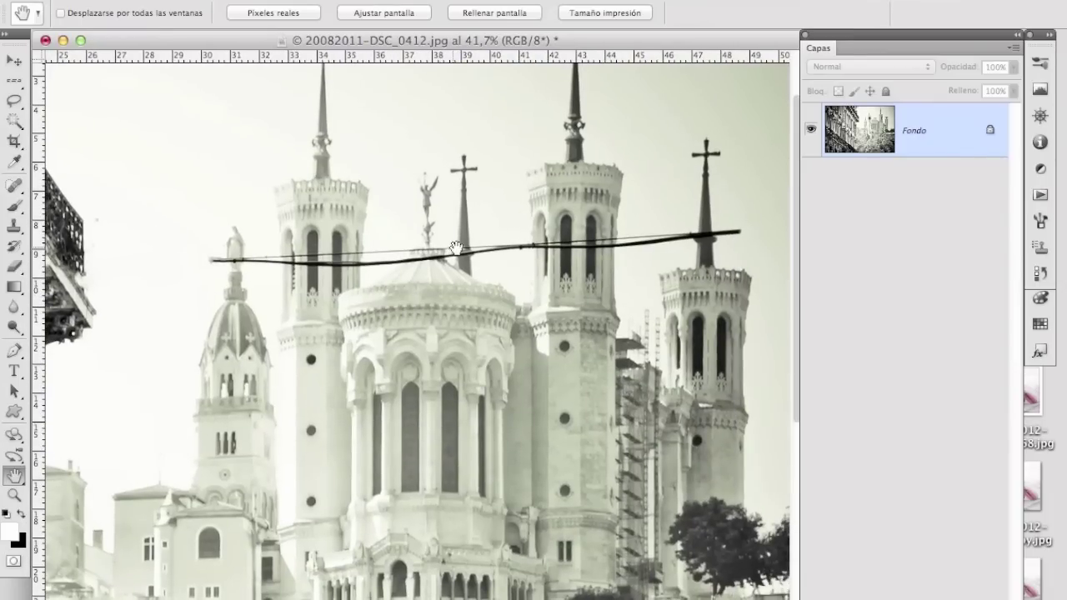
pyautogui.press('j')
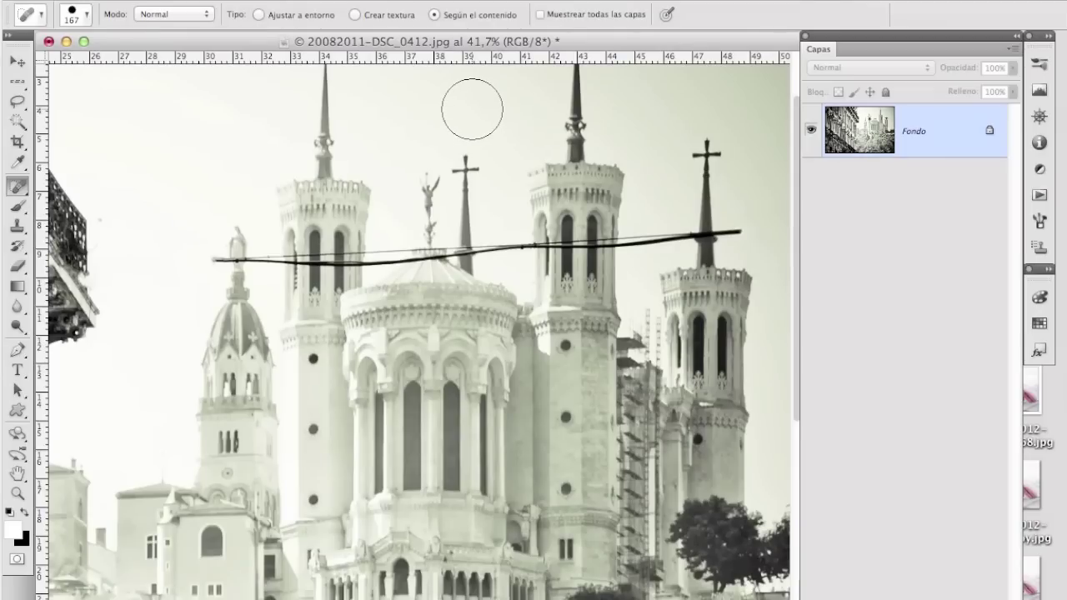
# Step: Reduce the brush to about 79 px and heal the wire end beside the right spire
pyautogui.click(87, 15)
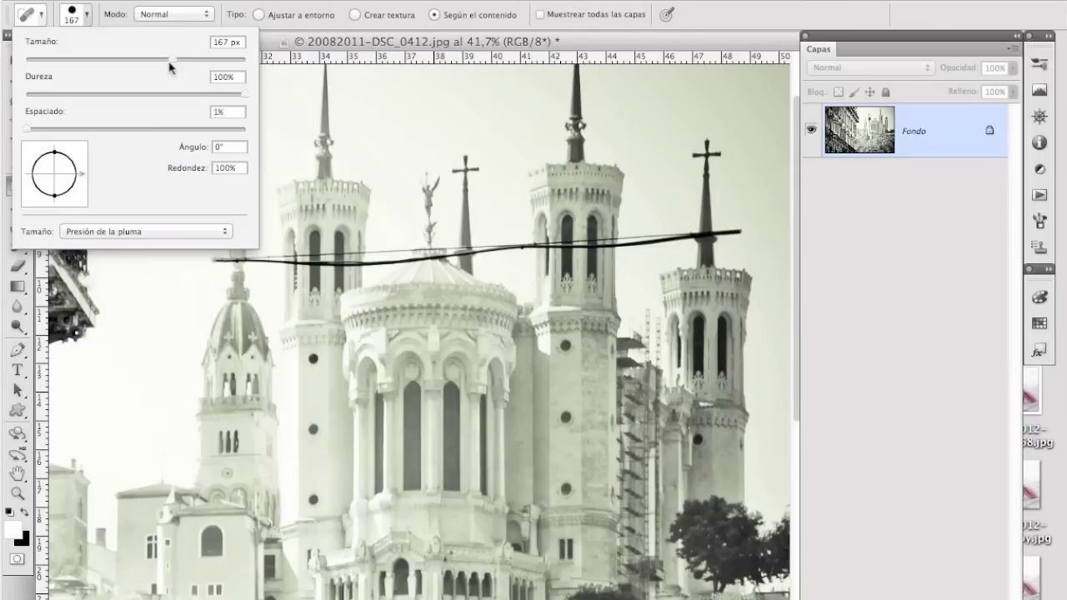
pyautogui.moveTo(174, 60); pyautogui.dragTo(129, 60)
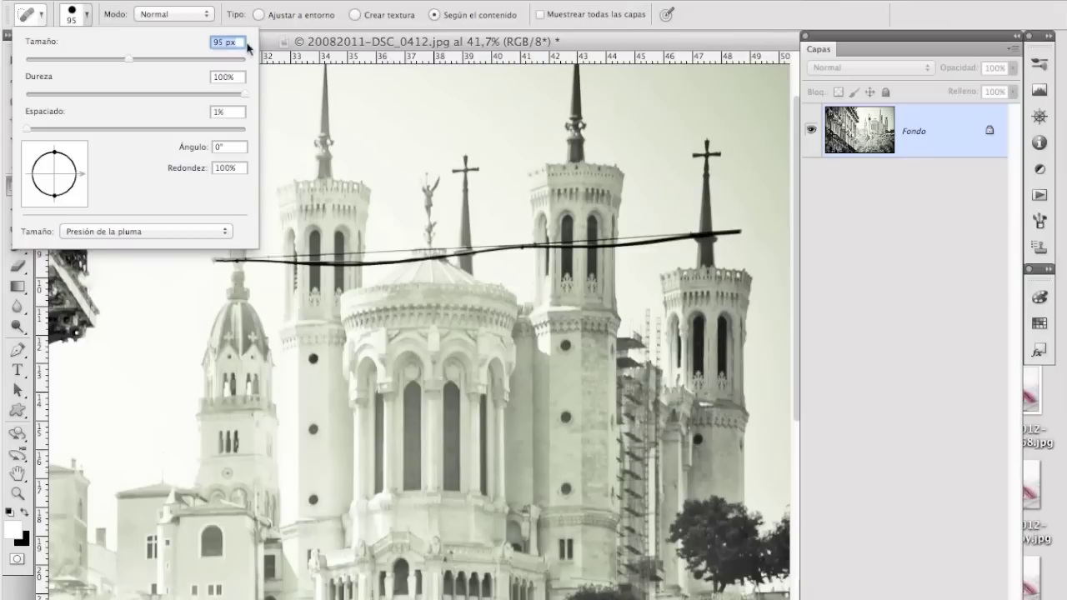
pyautogui.moveTo(129, 60); pyautogui.dragTo(107, 58)
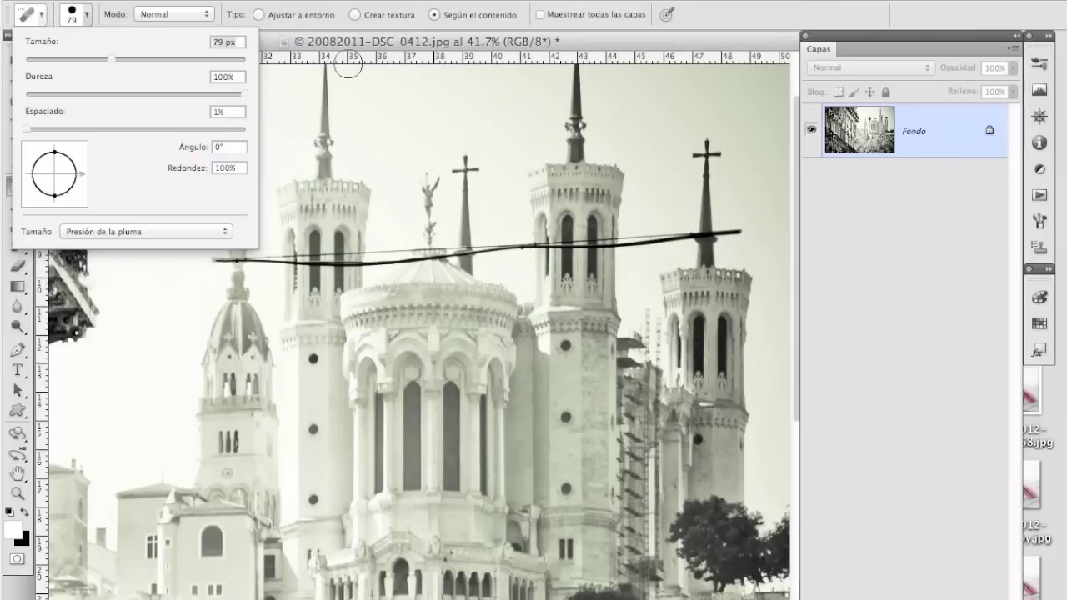
pyautogui.click(394, 132)
pyautogui.moveTo(745, 232); pyautogui.dragTo(688, 233)
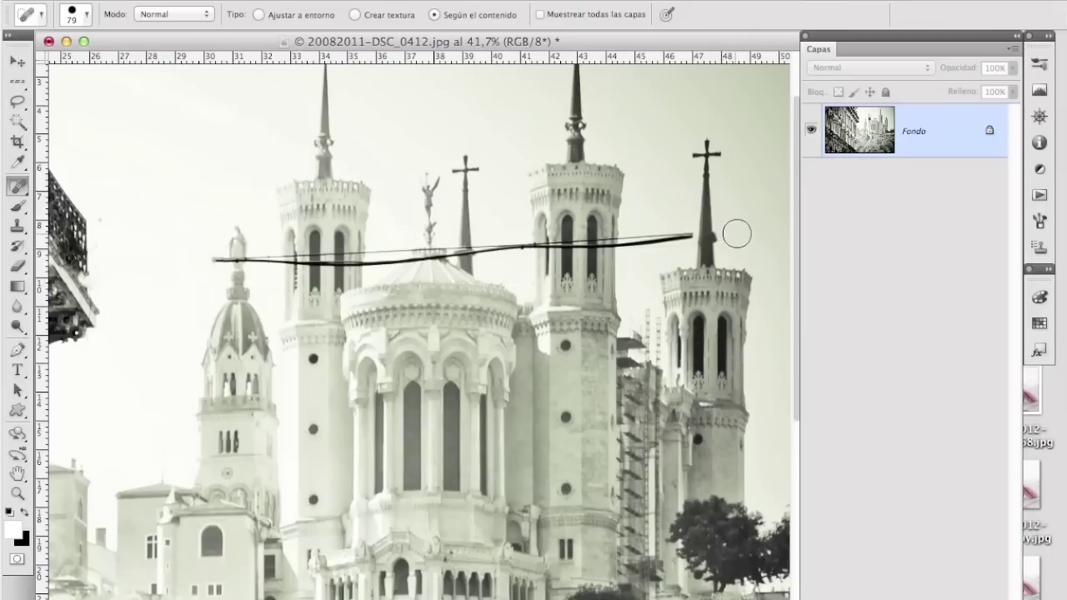
# Step: Reduce the brush to about 57 px and heal the wire where it meets the spire
pyautogui.click(86, 14)
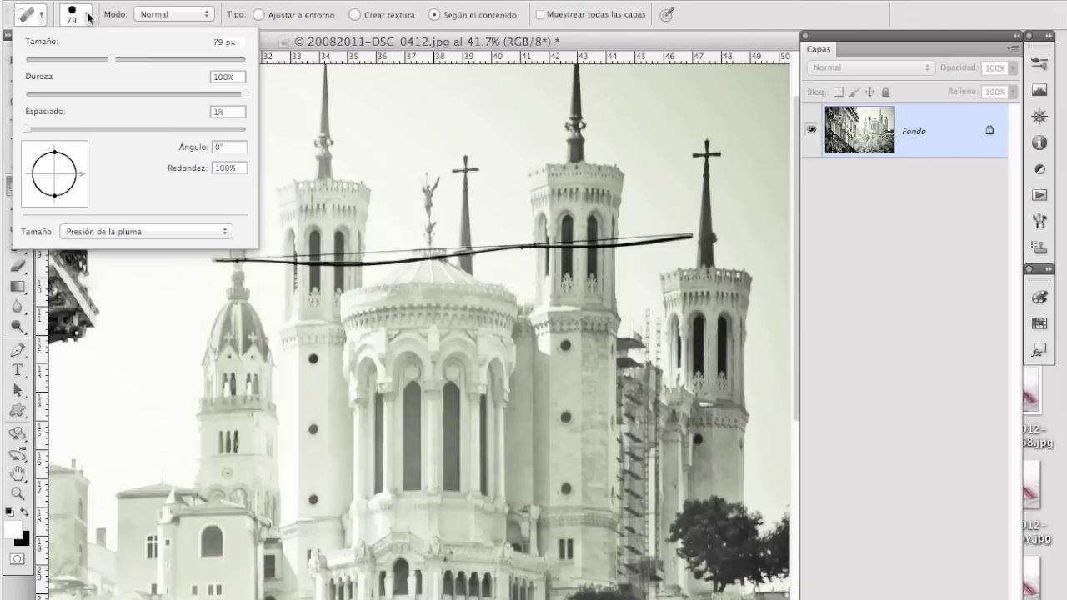
pyautogui.moveTo(113, 60); pyautogui.dragTo(99, 57)
pyautogui.click(721, 242)
pyautogui.moveTo(722, 241); pyautogui.dragTo(715, 241)
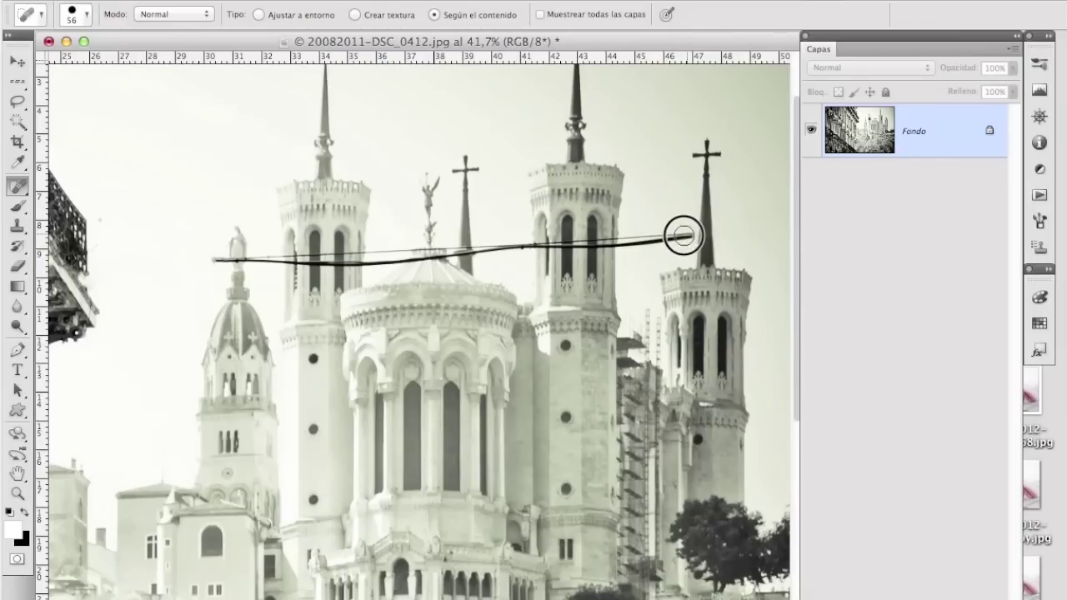
# Step: Heal the wire leftward across the towers, leaving a stub by the dome's statue
pyautogui.moveTo(682, 237); pyautogui.dragTo(623, 241)
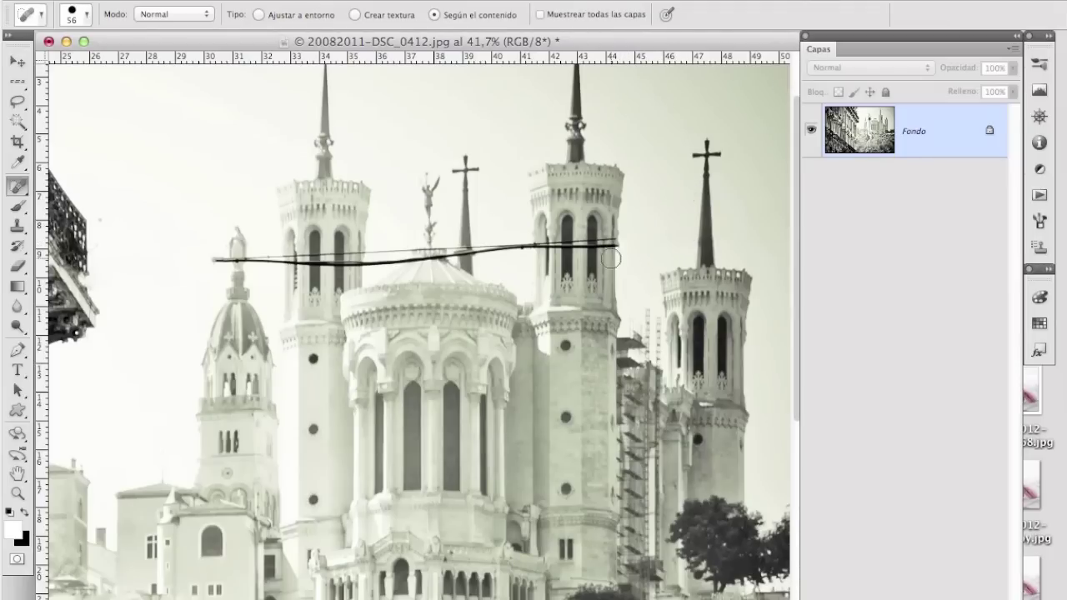
pyautogui.moveTo(621, 245); pyautogui.dragTo(539, 246)
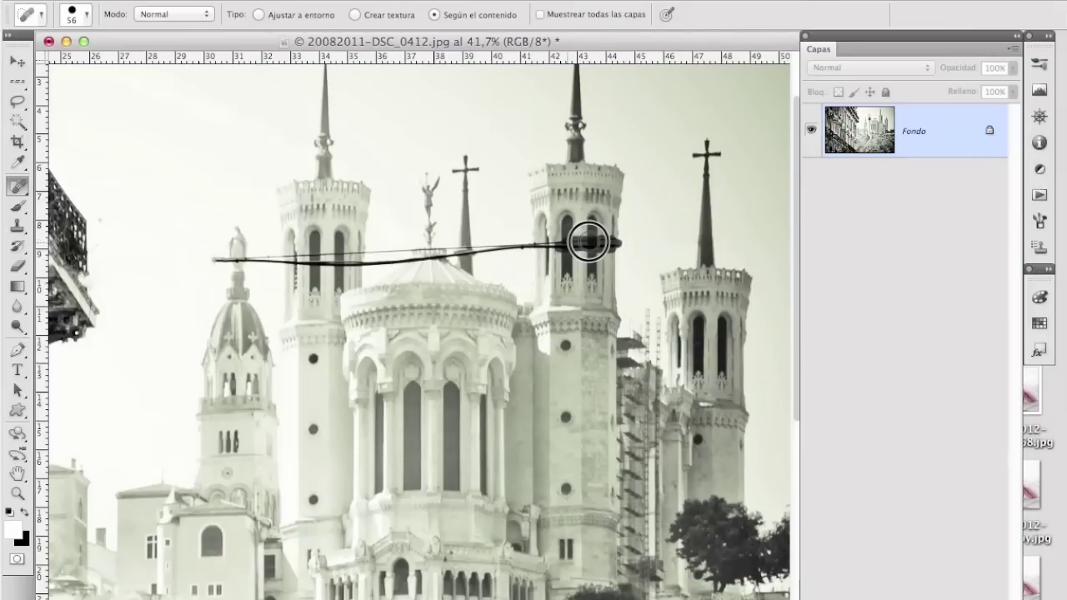
pyautogui.moveTo(538, 246); pyautogui.dragTo(540, 245)
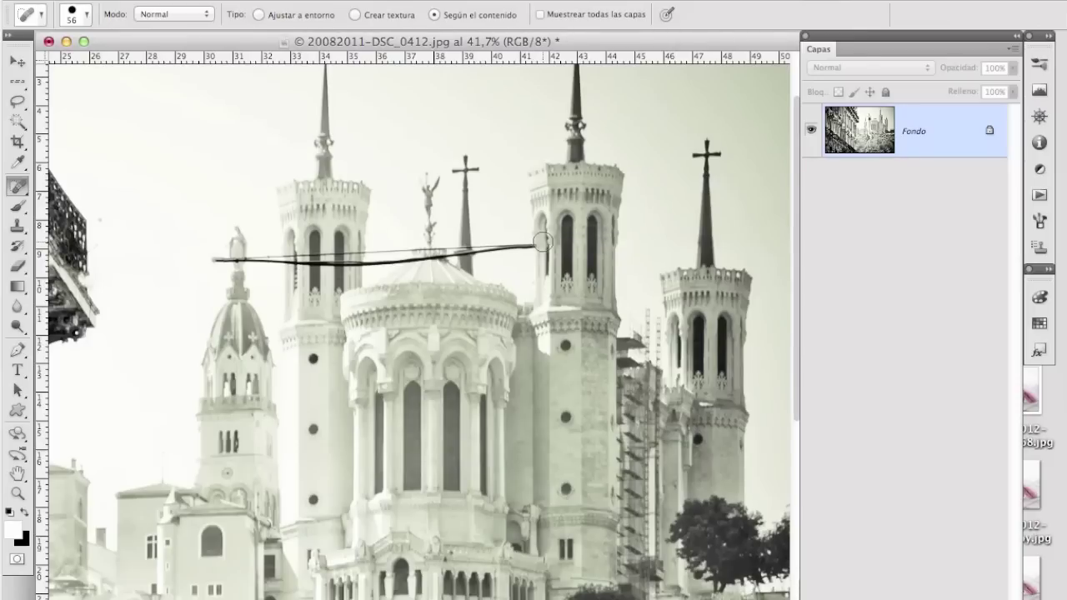
pyautogui.moveTo(539, 236)
pyautogui.mouseDown()
pyautogui.moveTo(395, 255)
pyautogui.moveTo(422, 260)
pyautogui.moveTo(465, 252)
pyautogui.moveTo(358, 256)
pyautogui.moveTo(396, 258)
pyautogui.moveTo(347, 266)
pyautogui.moveTo(362, 250)
pyautogui.moveTo(326, 248)
pyautogui.moveTo(305, 262)
pyautogui.moveTo(320, 267)
pyautogui.moveTo(250, 254)
pyautogui.mouseUp()
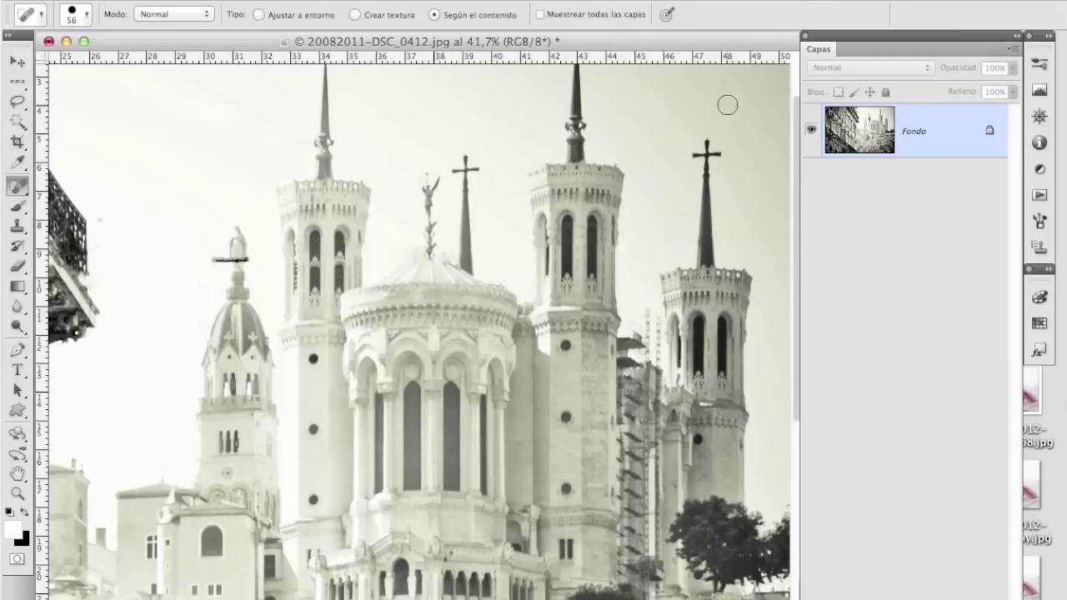
# Step: Shrink the brush to 41 px and heal the last wire stub beside the dome's statue
pyautogui.moveTo(213, 260); pyautogui.dragTo(219, 260)
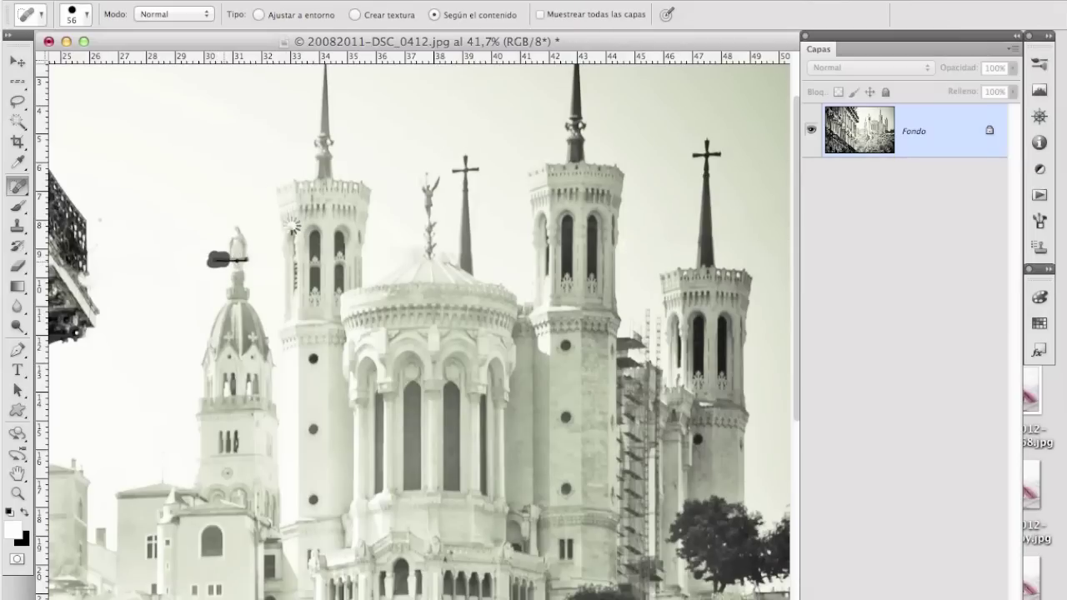
pyautogui.click(249, 261)
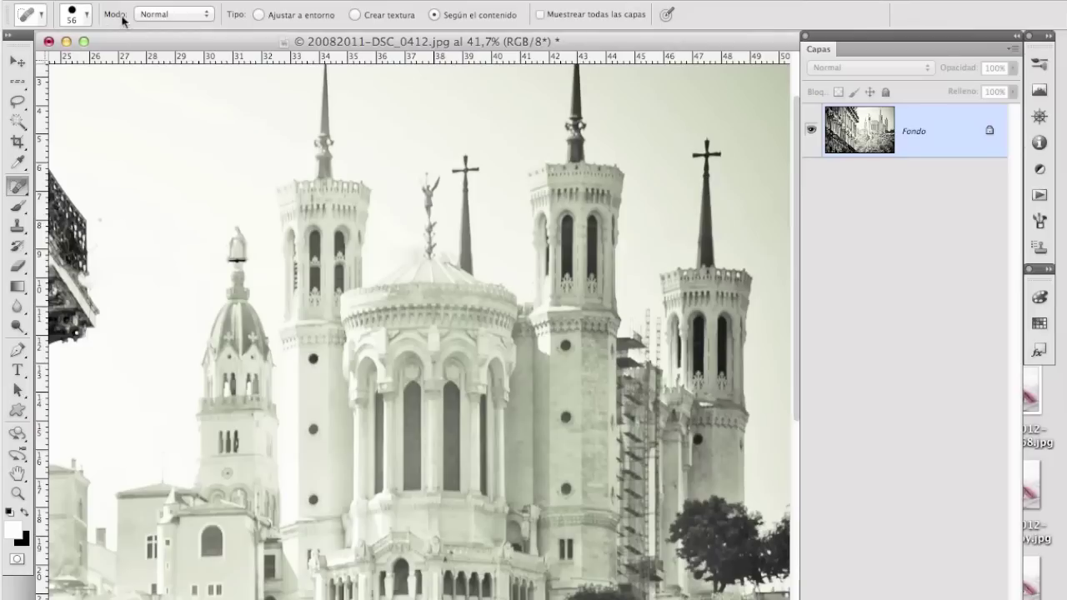
pyautogui.click(87, 15)
pyautogui.moveTo(83, 60); pyautogui.dragTo(70, 60)
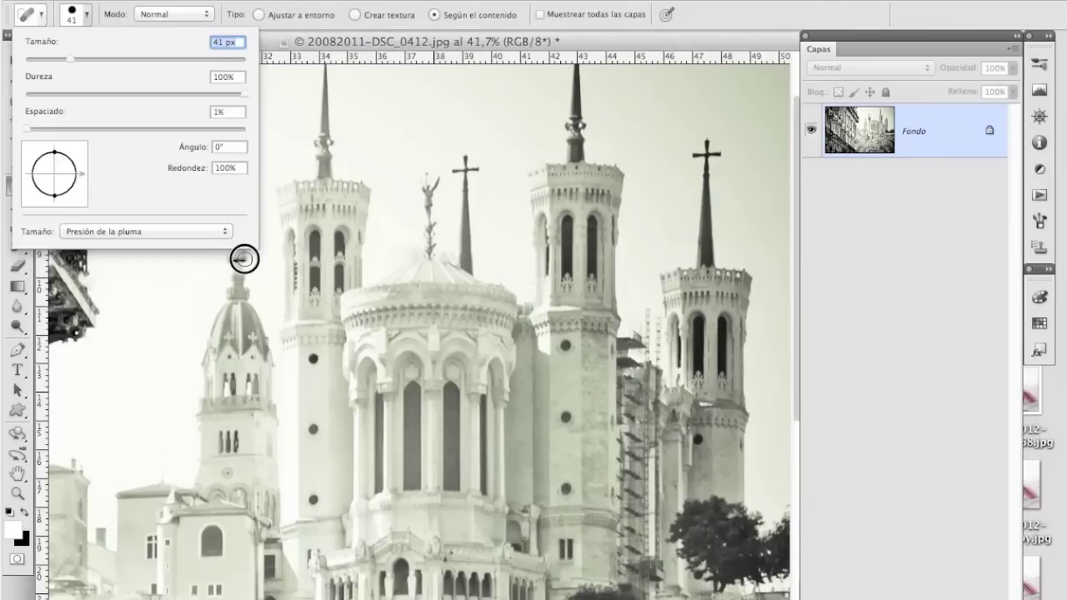
pyautogui.click(239, 261)
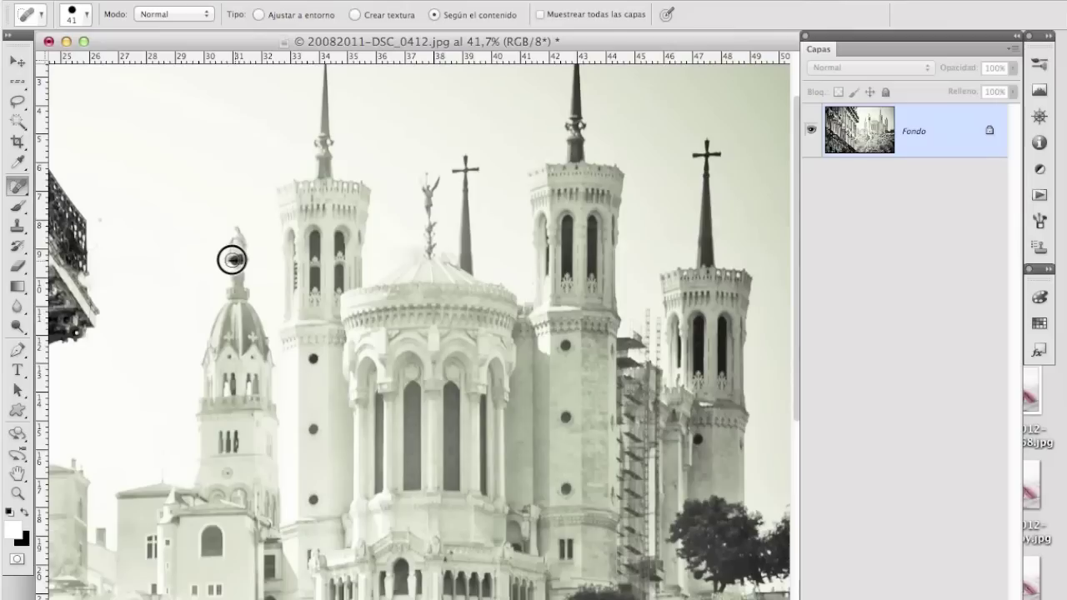
pyautogui.click(232, 261)
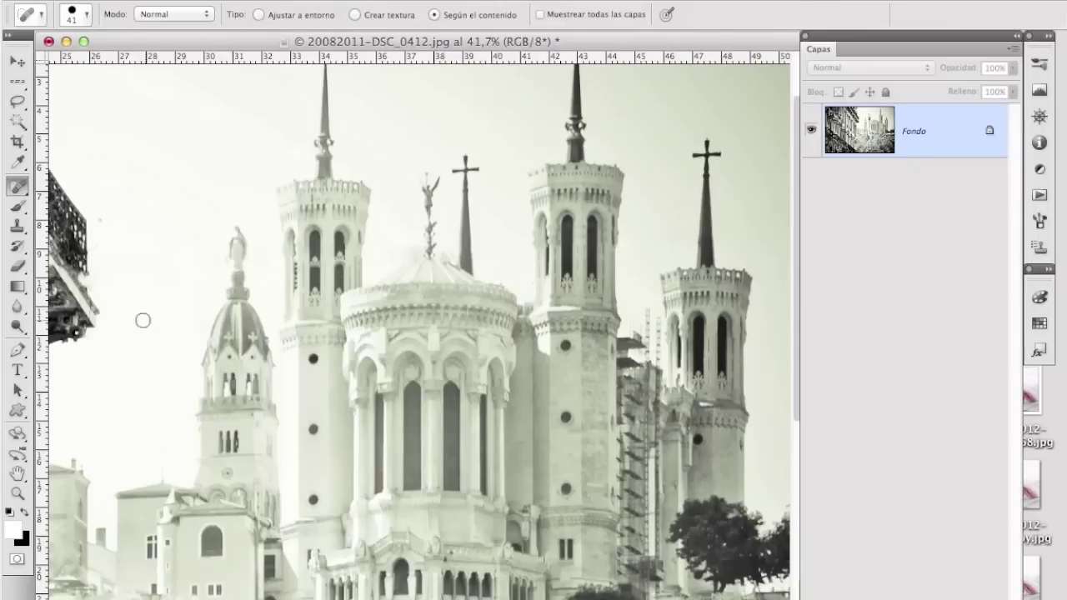
pyautogui.click(17, 494)
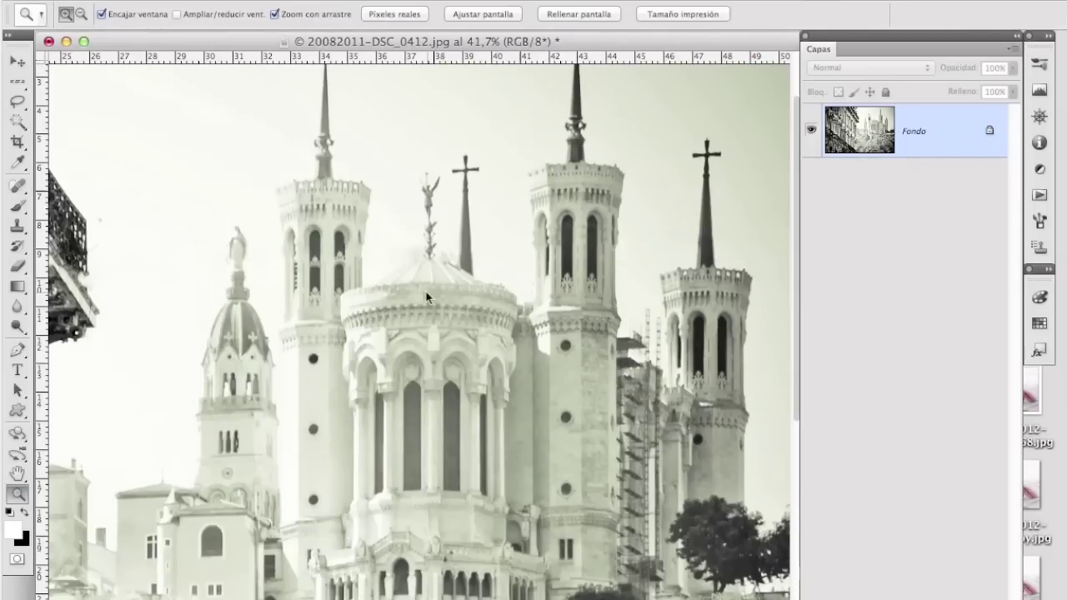
# Step: Zoom out from the close-up in several steps, then fit the whole Lyon photo on screen
pyautogui.press('alt')
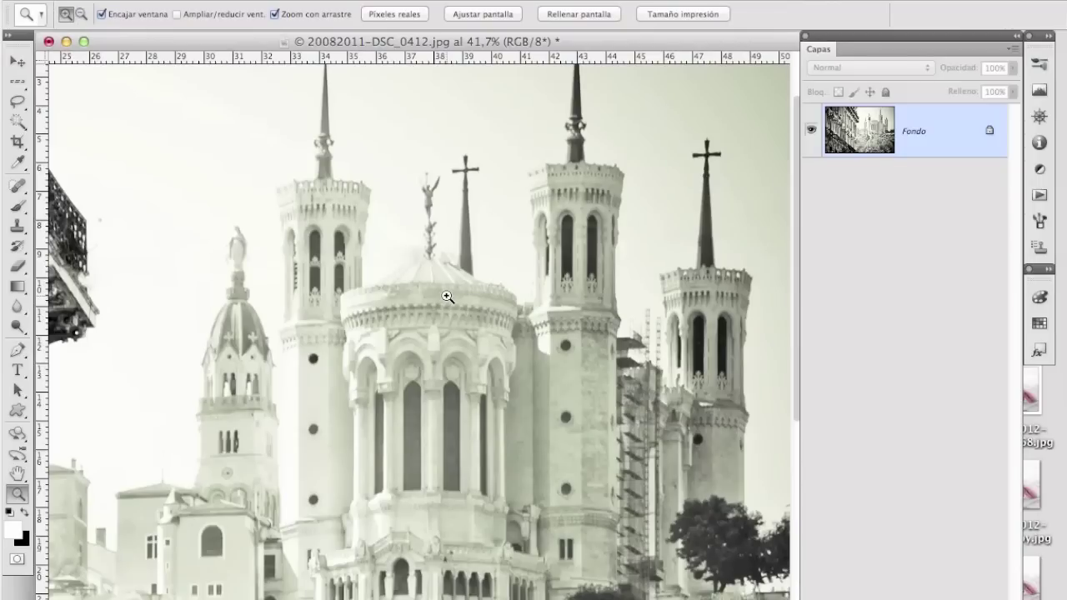
pyautogui.press('alt')
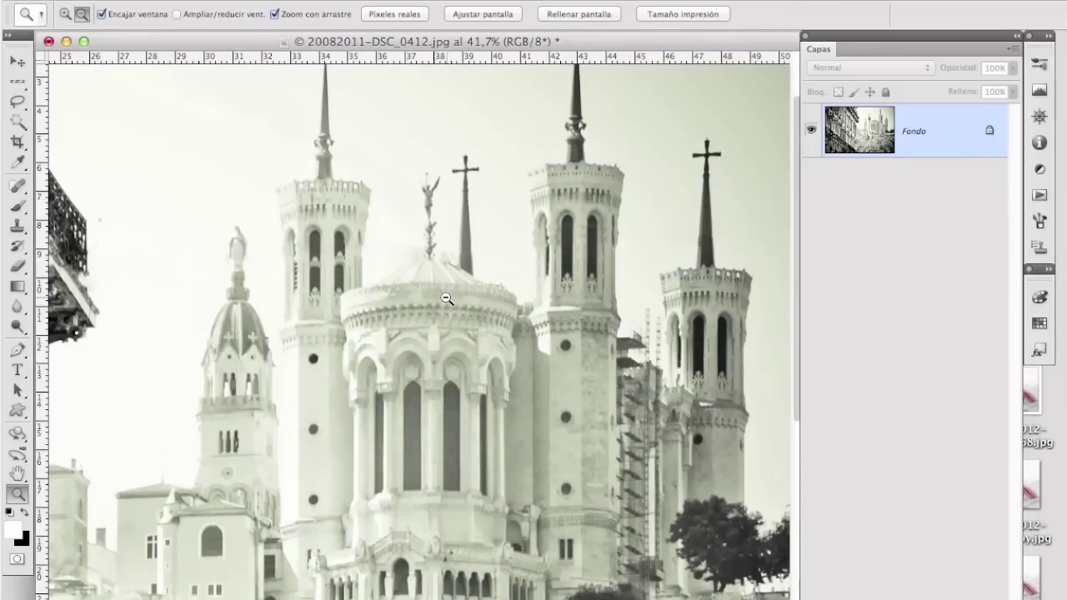
pyautogui.keyDown('alt'); pyautogui.click(445, 300); pyautogui.keyUp('alt')
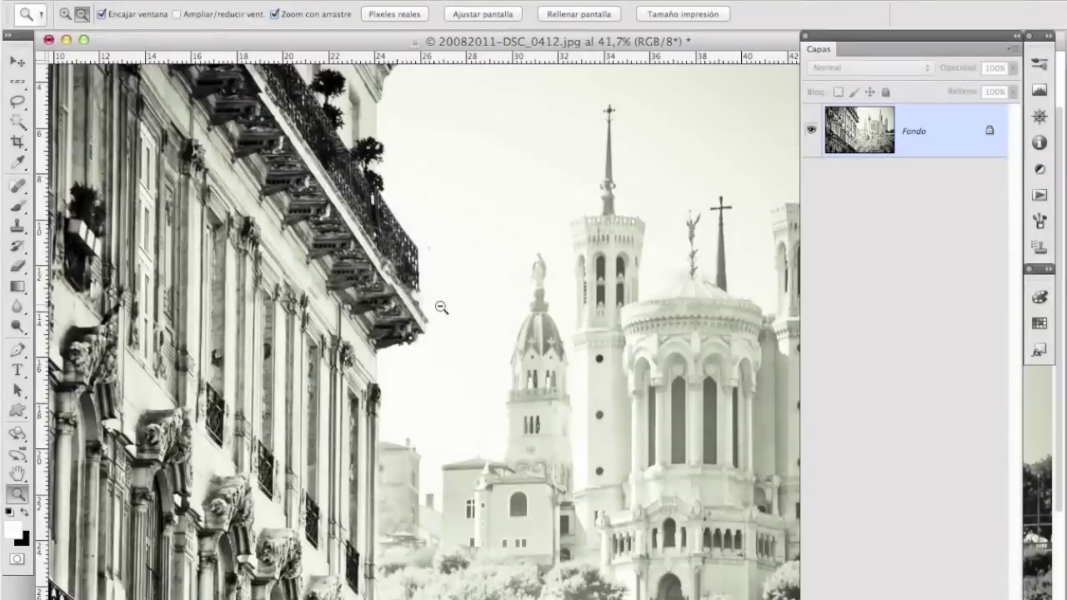
pyautogui.keyDown('alt'); pyautogui.click(441, 308); pyautogui.keyUp('alt')
pyautogui.keyDown('alt'); pyautogui.click(459, 319); pyautogui.keyUp('alt')
pyautogui.keyDown('alt'); pyautogui.click(465, 325); pyautogui.keyUp('alt')
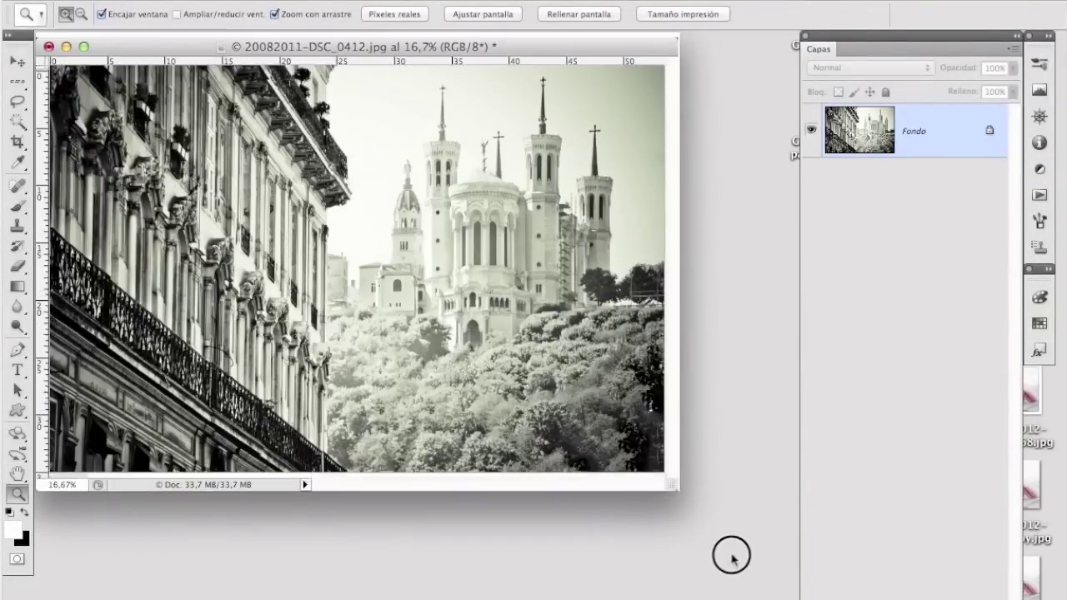
pyautogui.hotkey('ctrl', '0')
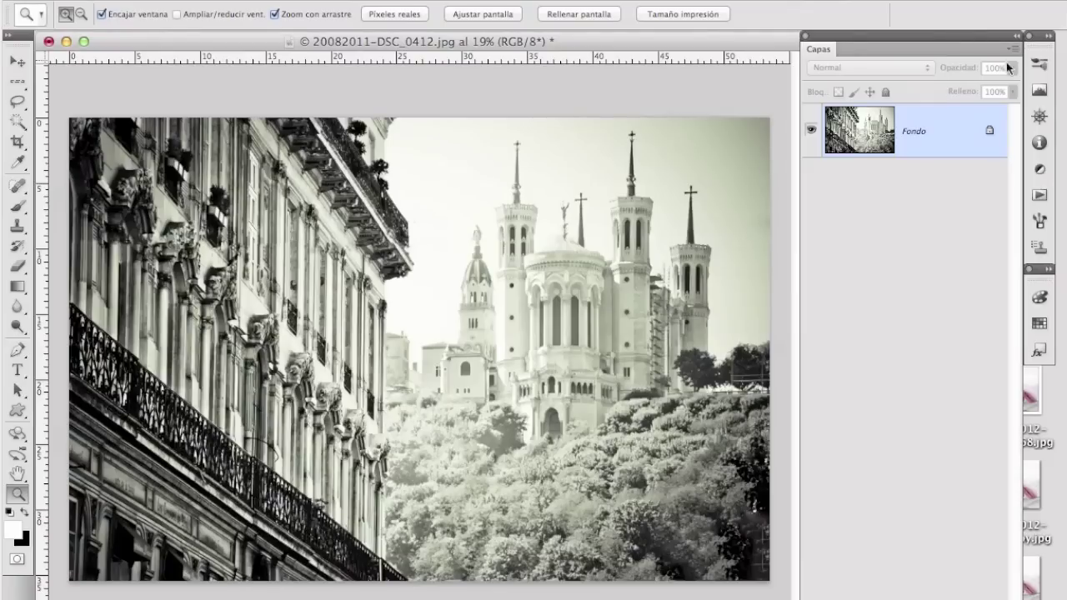
# Step: Bring up the History panel and scroll to the top of its step list
pyautogui.click(1041, 90)
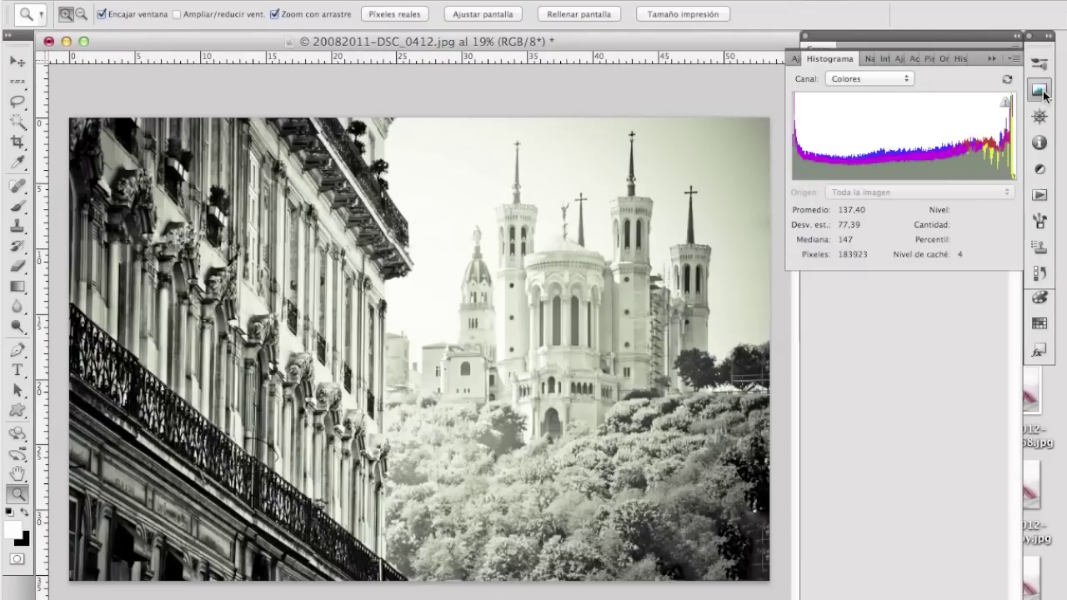
pyautogui.click(960, 58)
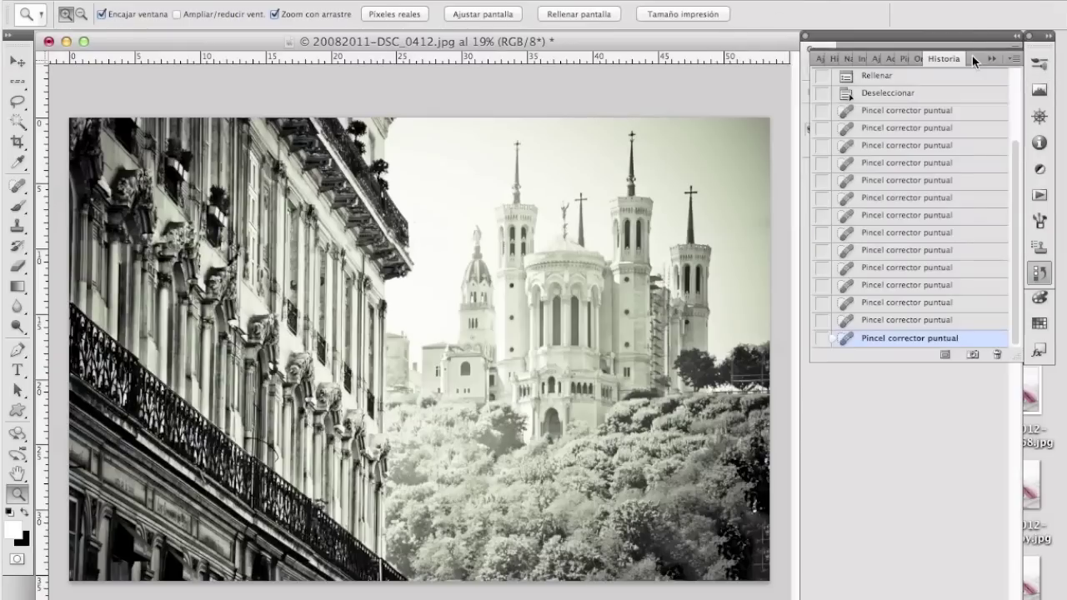
pyautogui.moveTo(1017, 242); pyautogui.dragTo(1019, 118)
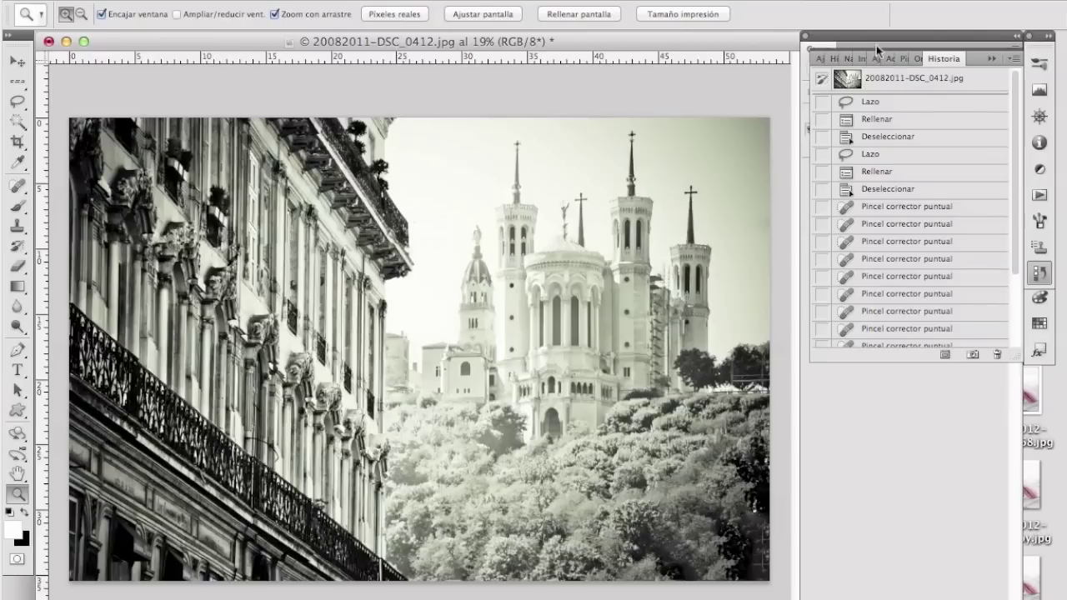
# Step: View the original snapshot for comparison, then return to the last Spot Healing Brush step
pyautogui.click(897, 80)
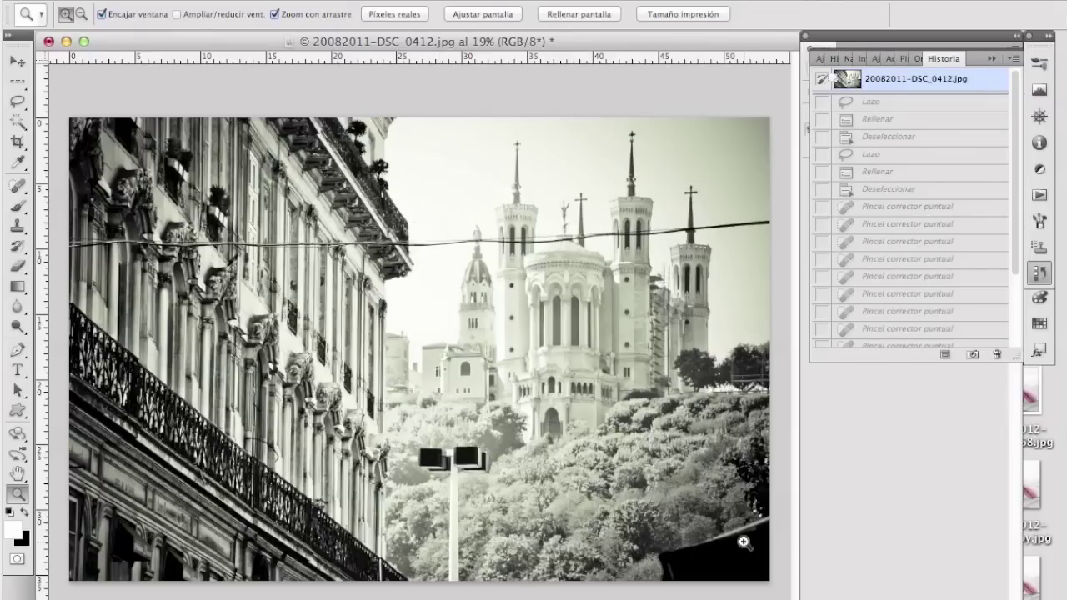
pyautogui.moveTo(1016, 112); pyautogui.dragTo(1006, 273)
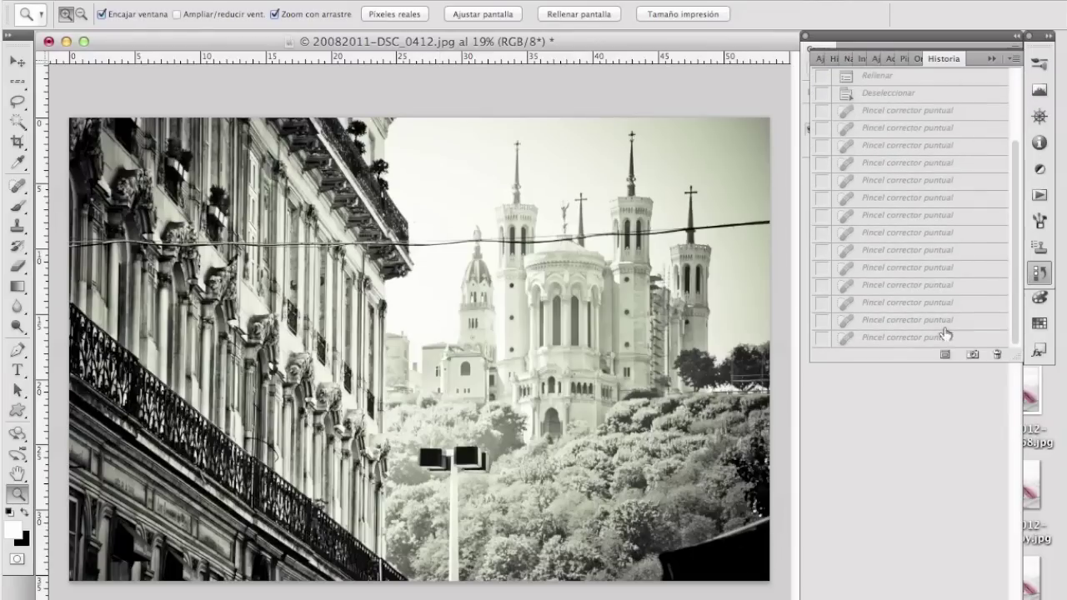
pyautogui.click(901, 338)
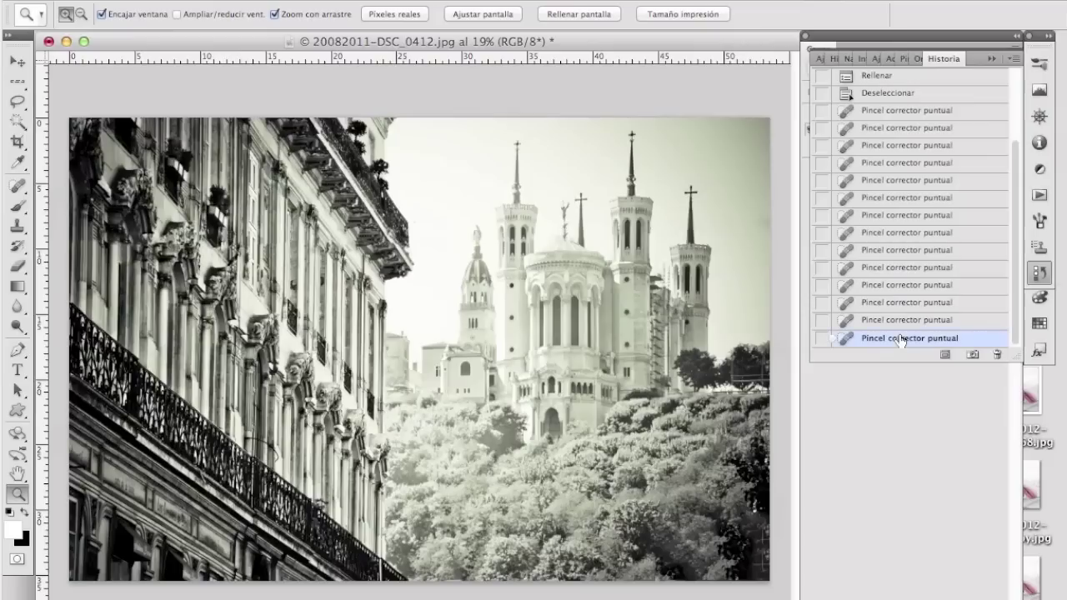